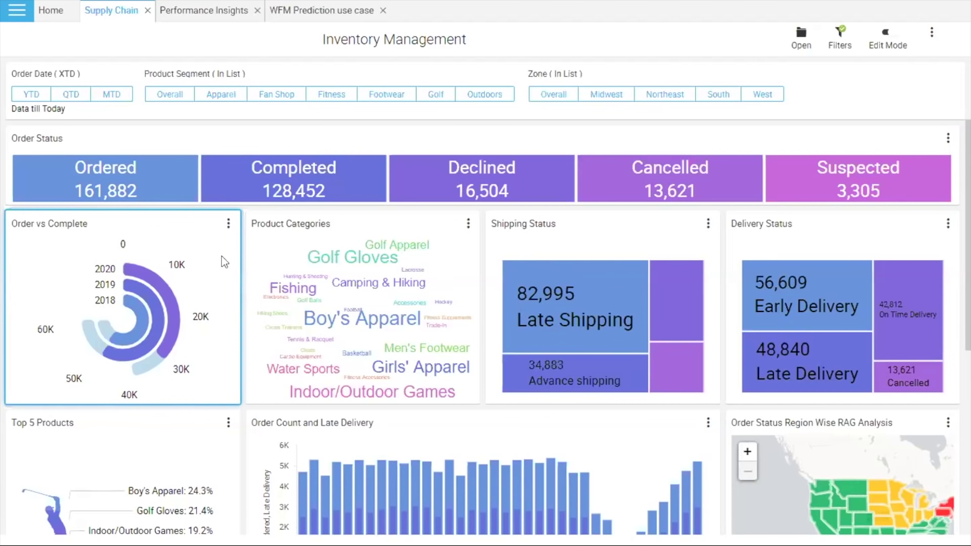
Step: Examine the Order vs Complete, Product Categories, Shipping Status and Delivery Status charts, checking the order count of each shipping category
{"action": "mouse_move", "coordinate": [171, 311]}
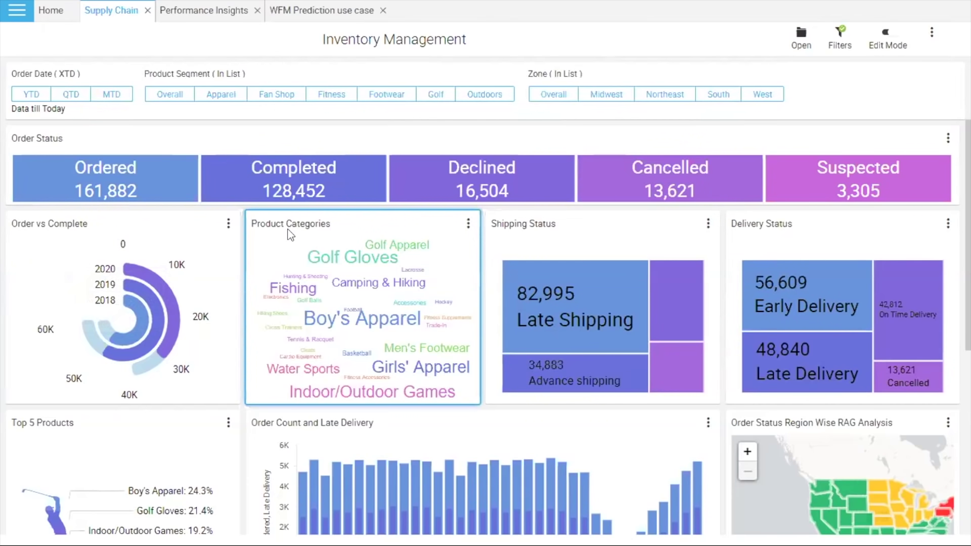
{"action": "mouse_move", "coordinate": [405, 302]}
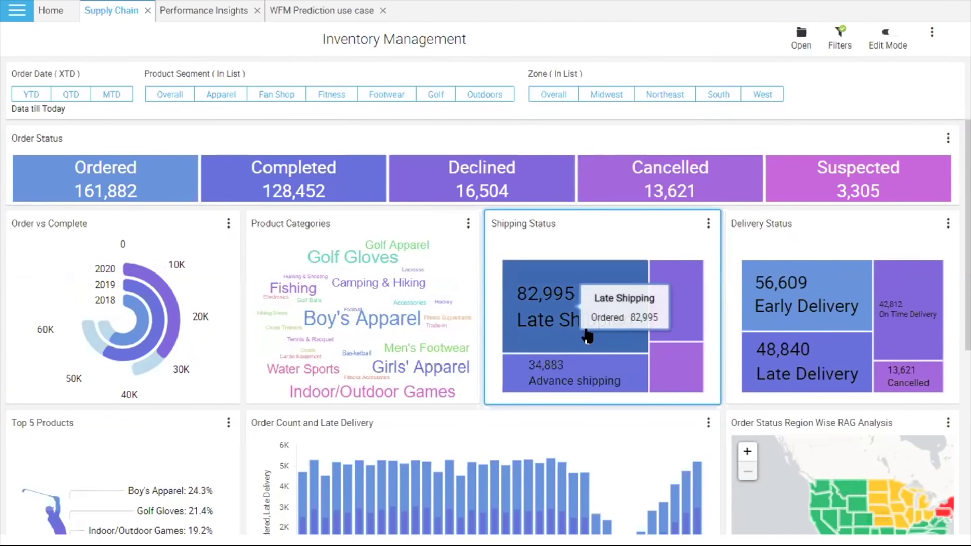
{"action": "mouse_move", "coordinate": [665, 317]}
{"action": "mouse_move", "coordinate": [580, 352]}
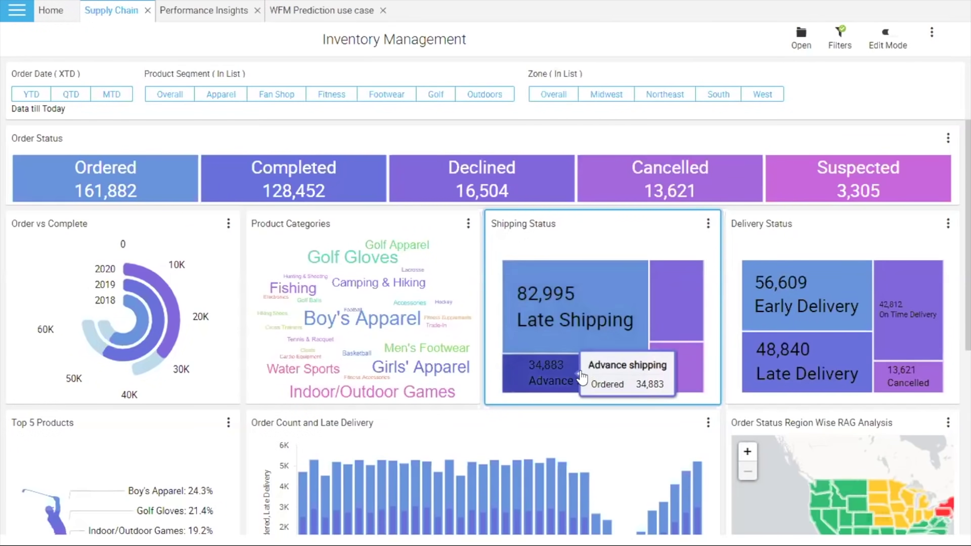
{"action": "mouse_move", "coordinate": [664, 298]}
{"action": "mouse_move", "coordinate": [669, 377]}
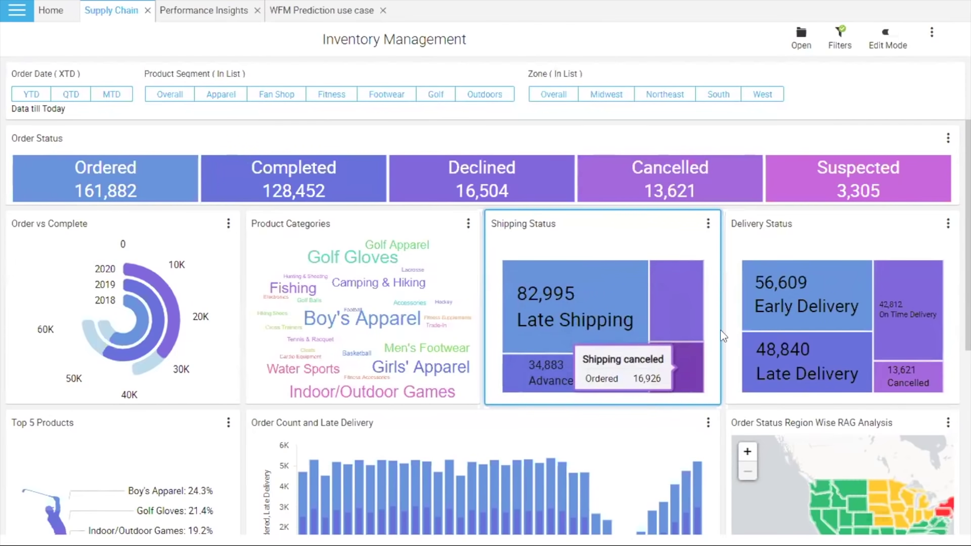
{"action": "left_click", "coordinate": [783, 241]}
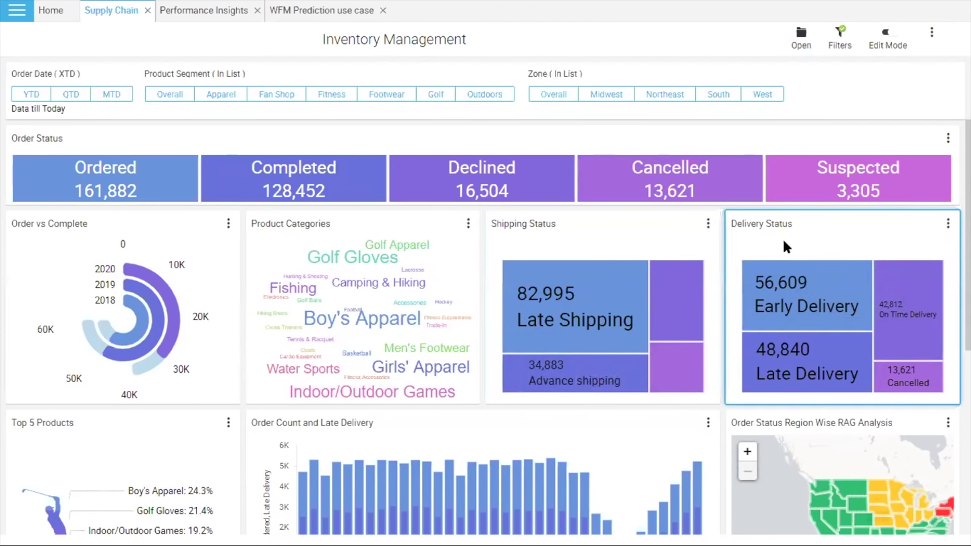
Step: Review the Top 5 Products chart and the Order Count and Late Delivery chart
{"action": "scroll", "coordinate": [543, 408], "scroll_direction": "down", "scroll_amount": 1}
{"action": "scroll", "coordinate": [545, 412], "scroll_direction": "down", "scroll_amount": 3}
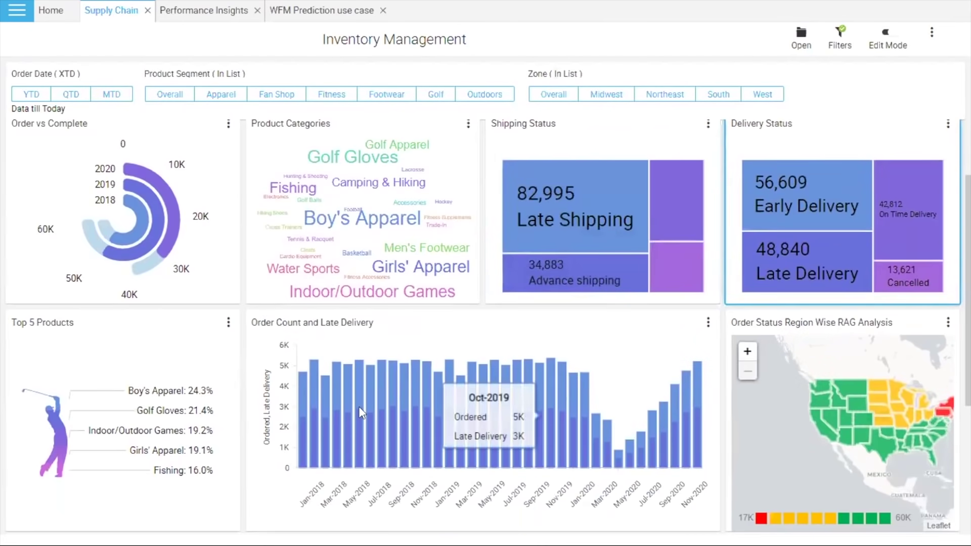
{"action": "left_click", "coordinate": [143, 345]}
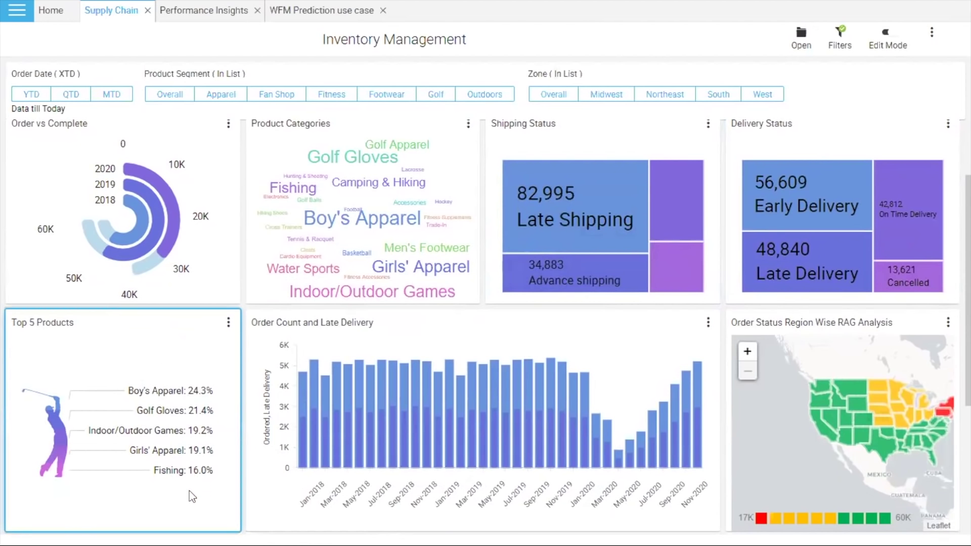
{"action": "left_click", "coordinate": [274, 351]}
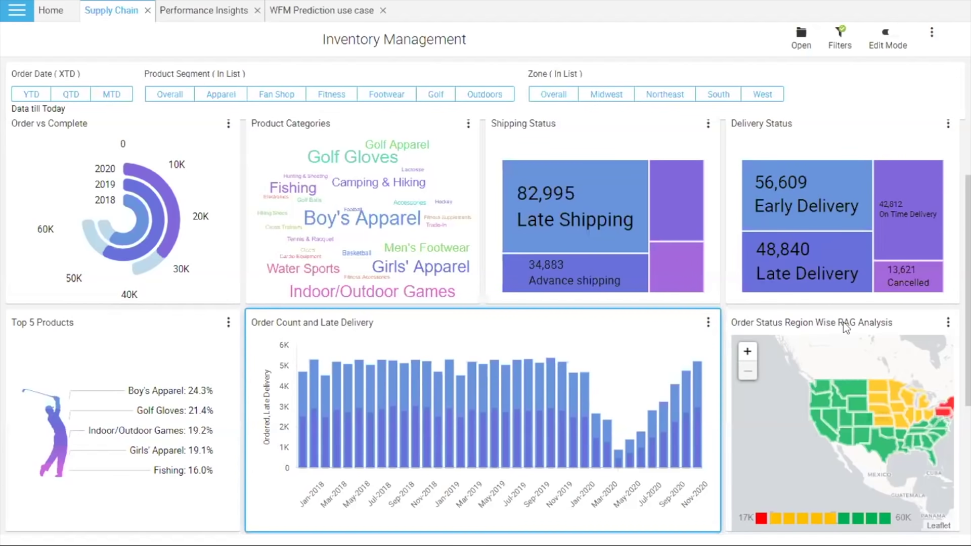
Step: Recentre the Order Status Region Wise RAG Analysis map on the US and inspect the order breakdown of its differently coloured regions
{"action": "left_click_drag", "start_coordinate": [848, 469], "coordinate": [821, 464]}
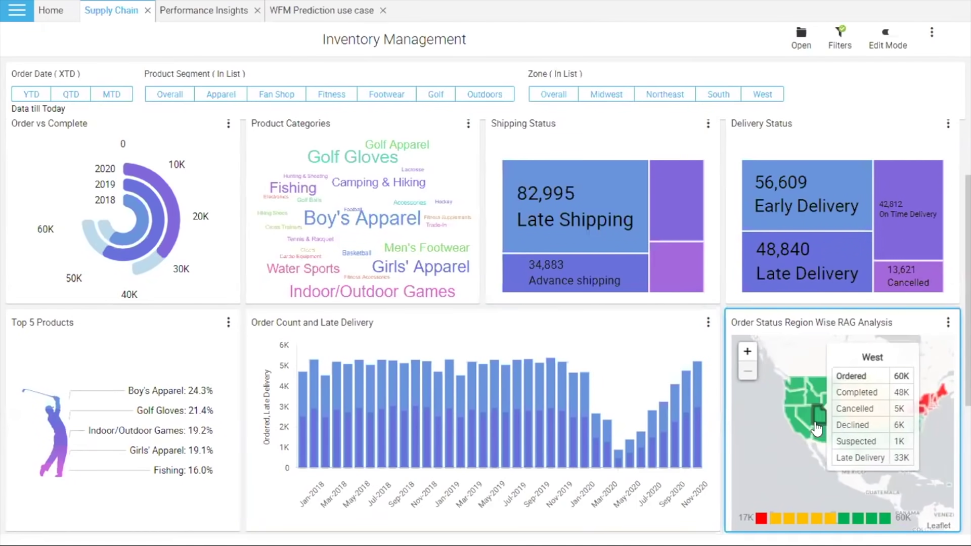
{"action": "mouse_move", "coordinate": [888, 412]}
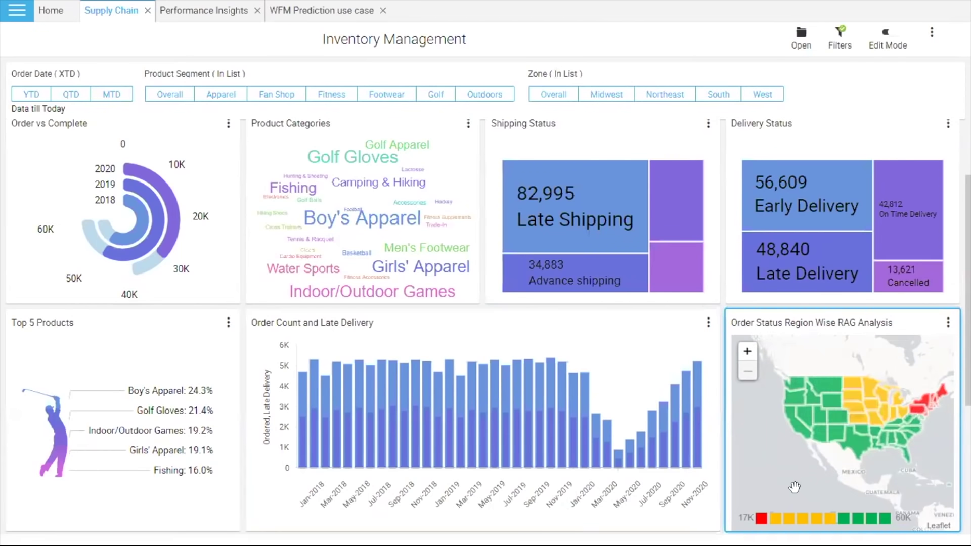
{"action": "mouse_move", "coordinate": [818, 444]}
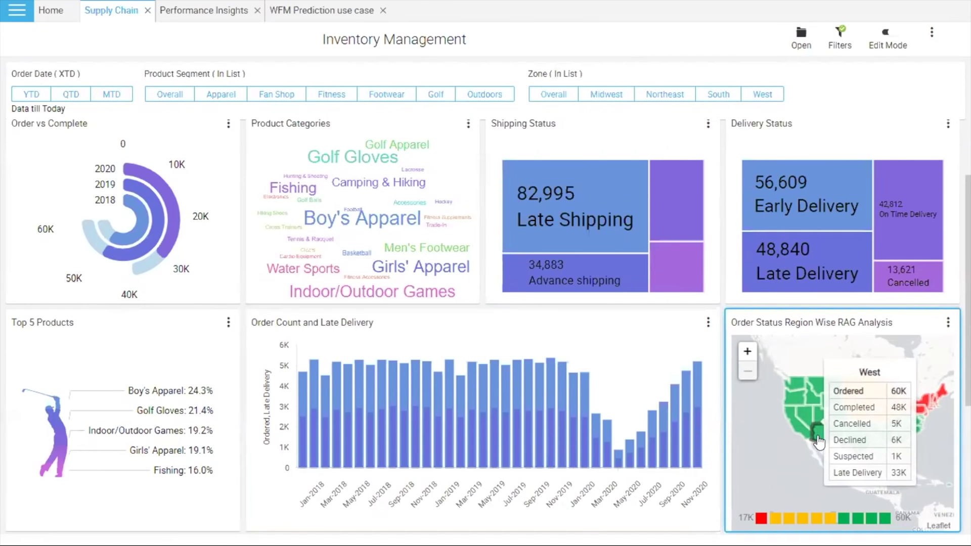
{"action": "mouse_move", "coordinate": [933, 399]}
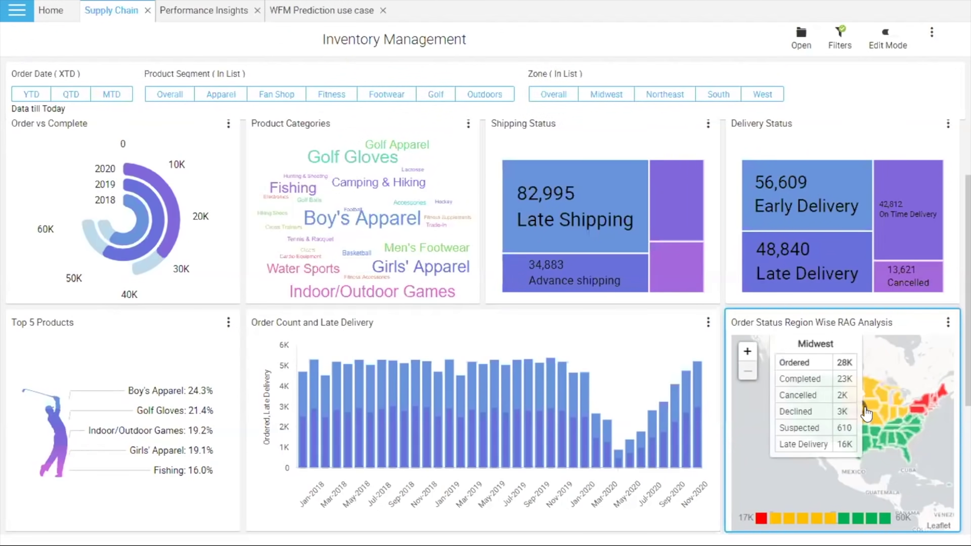
Step: Examine the monthly increases and drops in the Order Trend chart
{"action": "scroll", "coordinate": [605, 458], "scroll_direction": "down", "scroll_amount": 4}
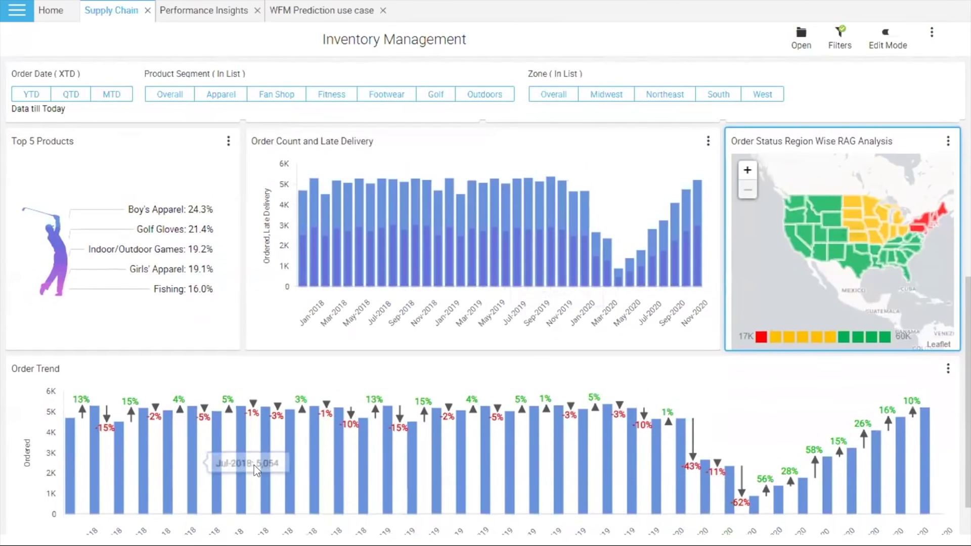
{"action": "scroll", "coordinate": [293, 502], "scroll_direction": "down", "scroll_amount": 1}
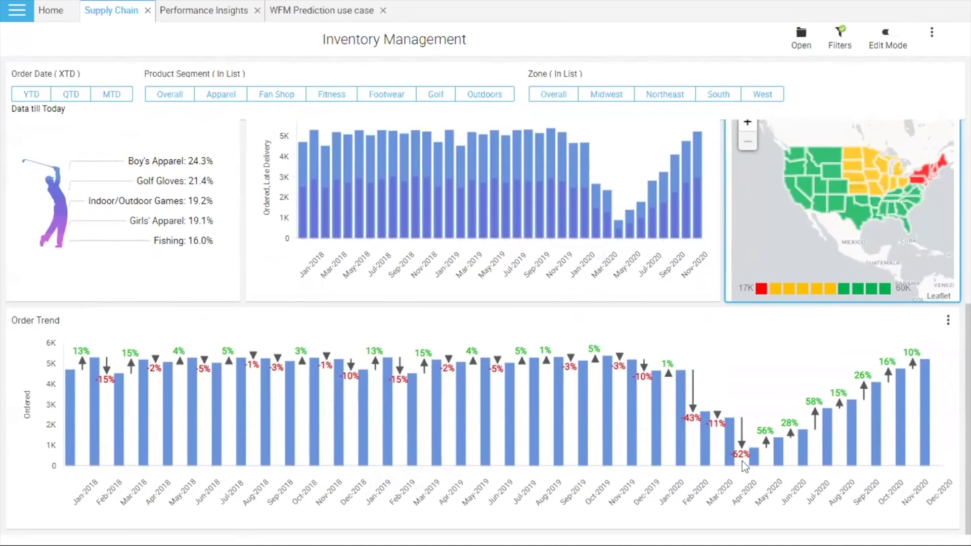
{"action": "mouse_move", "coordinate": [306, 424]}
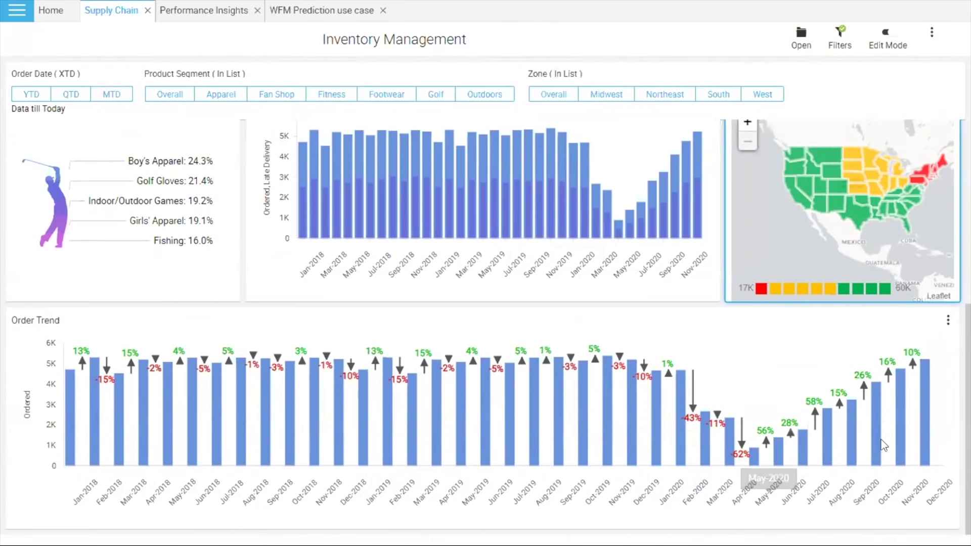
Step: Filter the whole dashboard to the year 2020 from the Order vs Complete chart
{"action": "scroll", "coordinate": [440, 368], "scroll_direction": "up", "scroll_amount": 6}
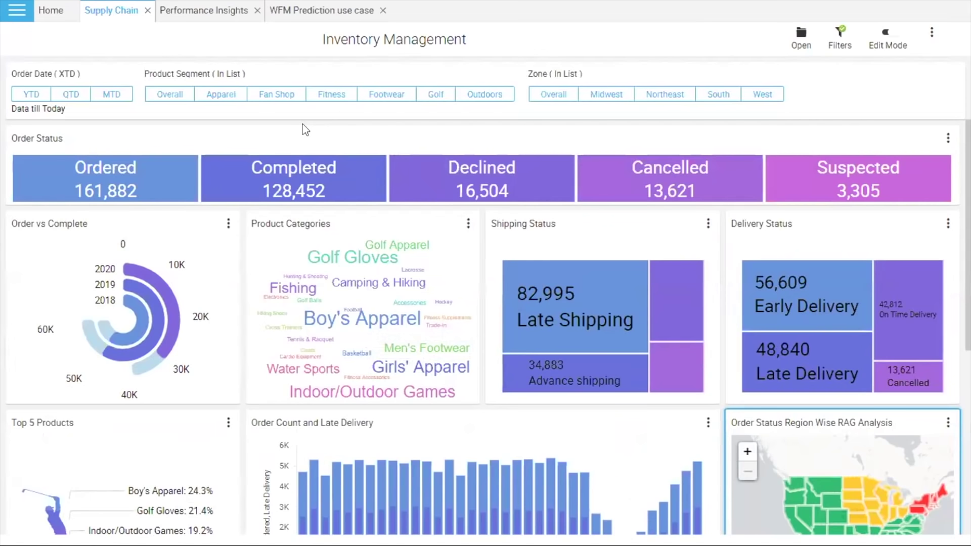
{"action": "left_click", "coordinate": [171, 343]}
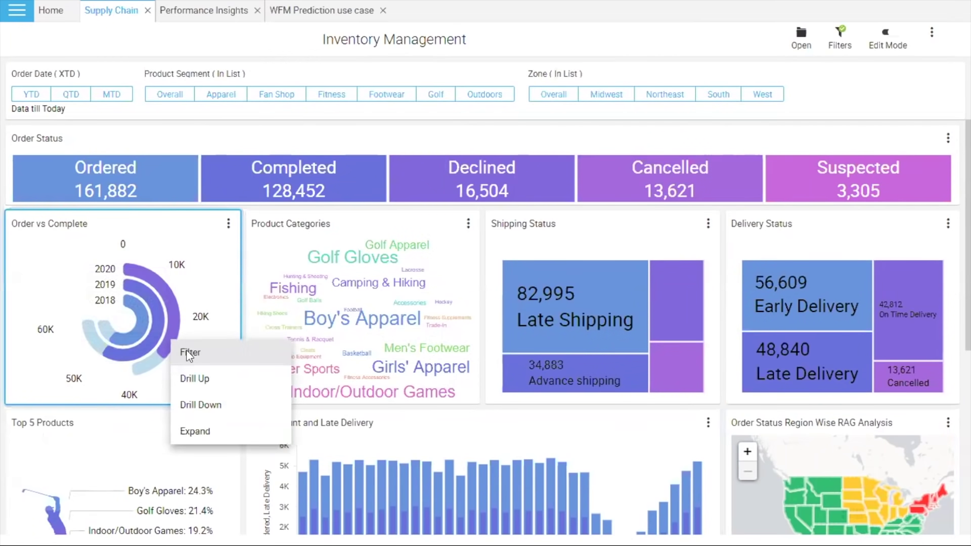
{"action": "left_click", "coordinate": [188, 354]}
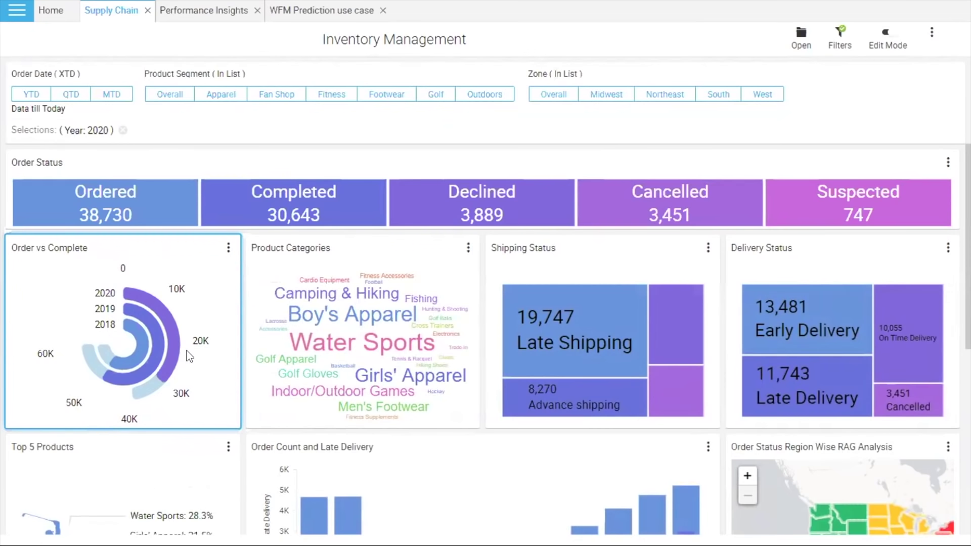
Step: Drill the 2020 ring of Order vs Complete down to quarters and filter the dashboard by Q3-2020
{"action": "mouse_move", "coordinate": [172, 341]}
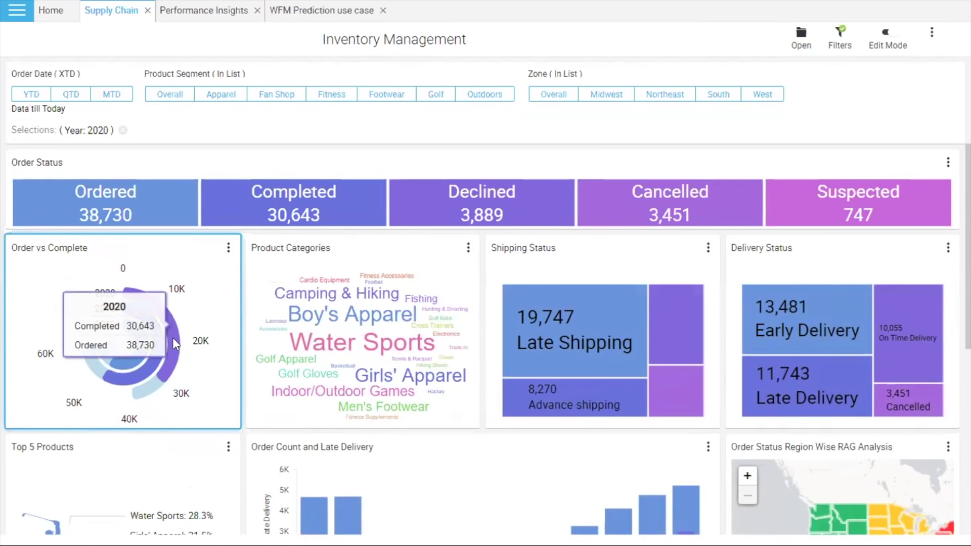
{"action": "right_click", "coordinate": [172, 338]}
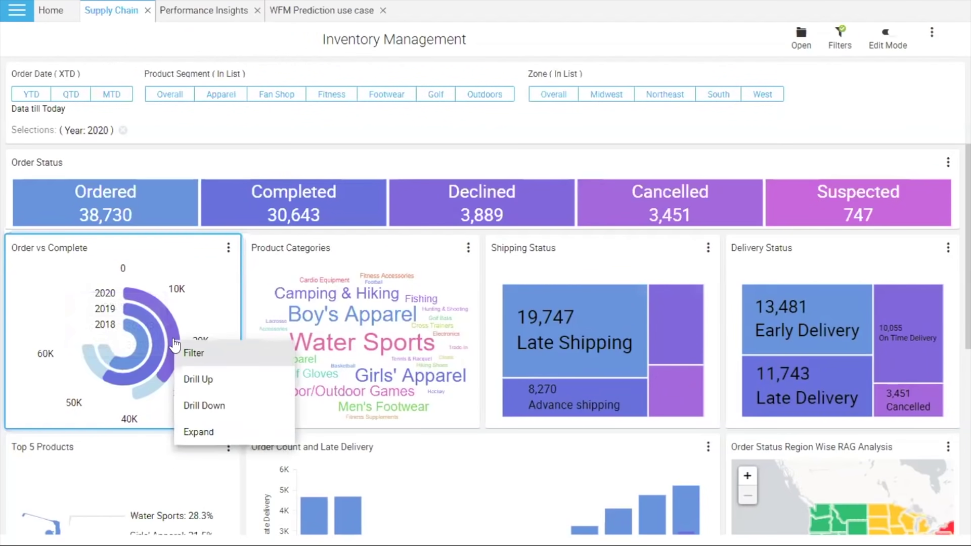
{"action": "left_click", "coordinate": [199, 405]}
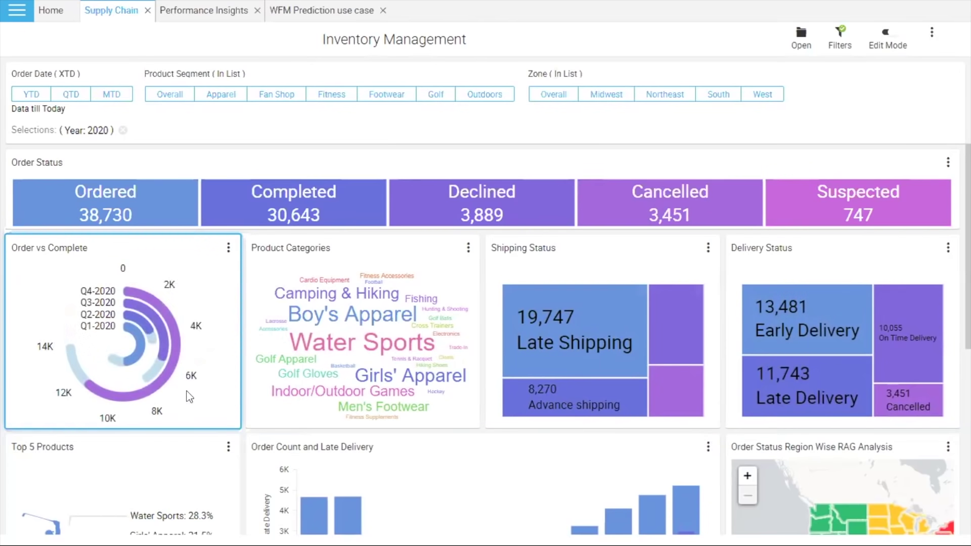
{"action": "right_click", "coordinate": [166, 349]}
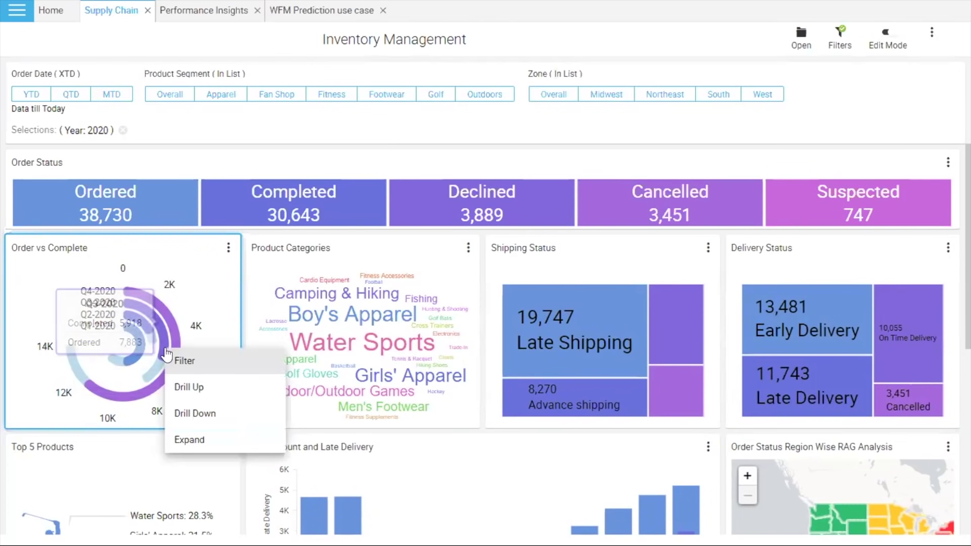
{"action": "left_click", "coordinate": [183, 369]}
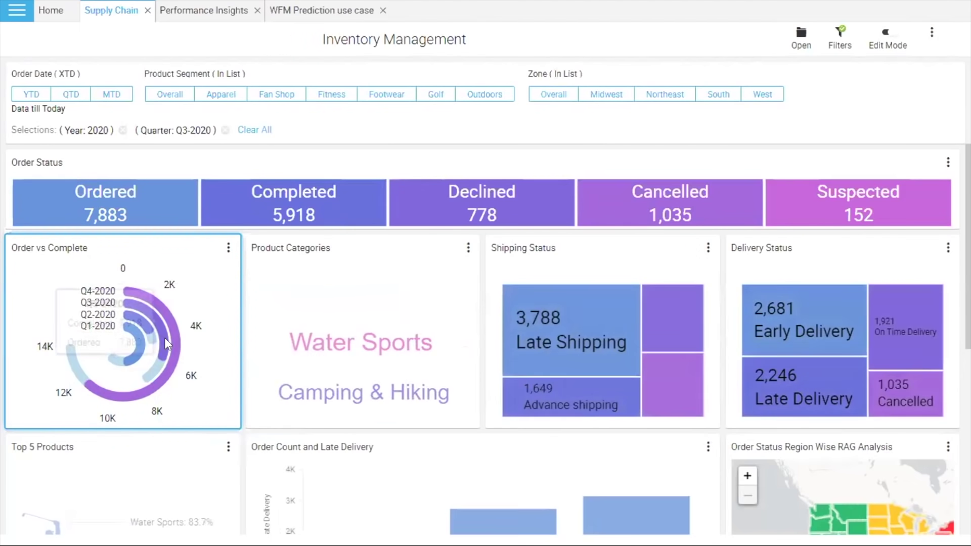
Step: Drill the Q3-2020 ring of Order vs Complete down to months and filter the dashboard by Sep-2020
{"action": "right_click", "coordinate": [165, 340]}
{"action": "left_click", "coordinate": [188, 404]}
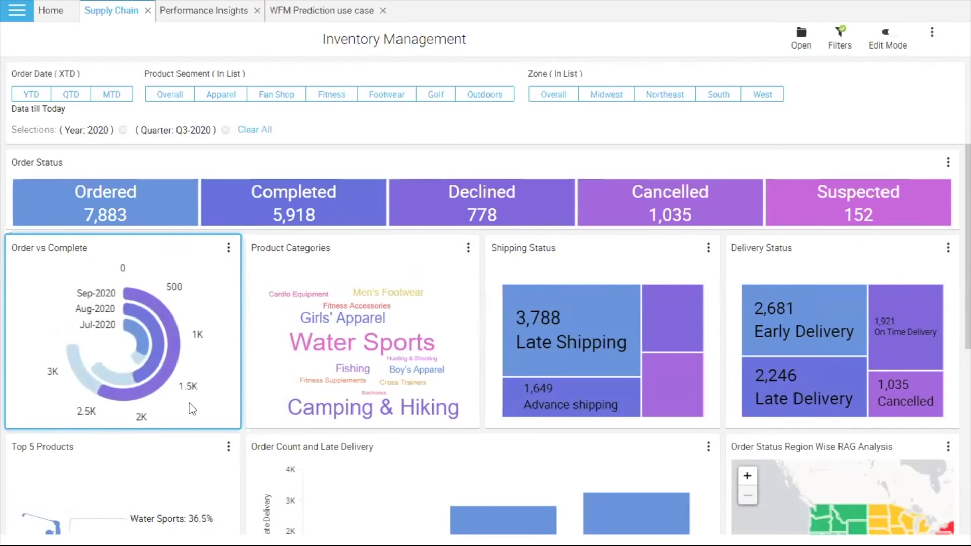
{"action": "right_click", "coordinate": [171, 372]}
{"action": "left_click", "coordinate": [175, 378]}
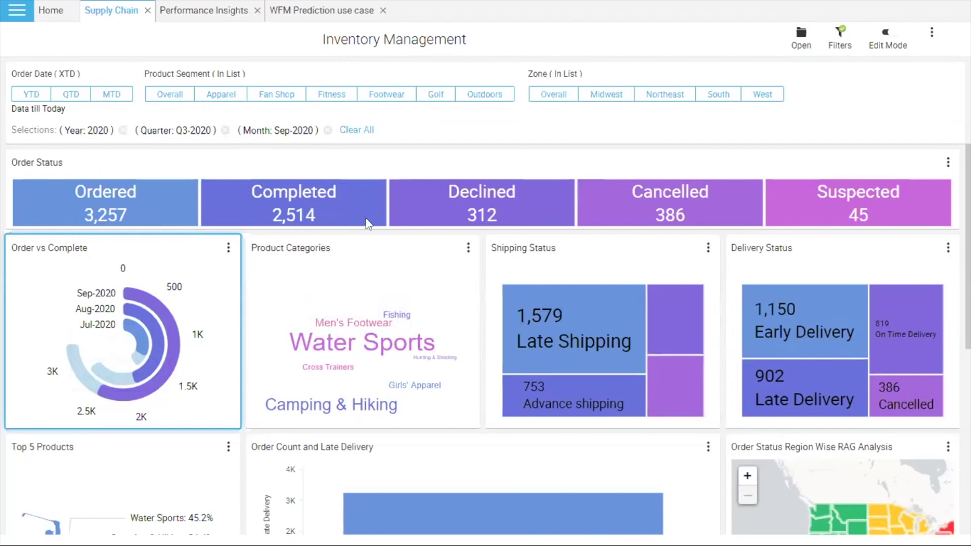
Step: Check the leading entries in the Product Categories word cloud and filter the dashboard by Water Sports
{"action": "mouse_move", "coordinate": [287, 209]}
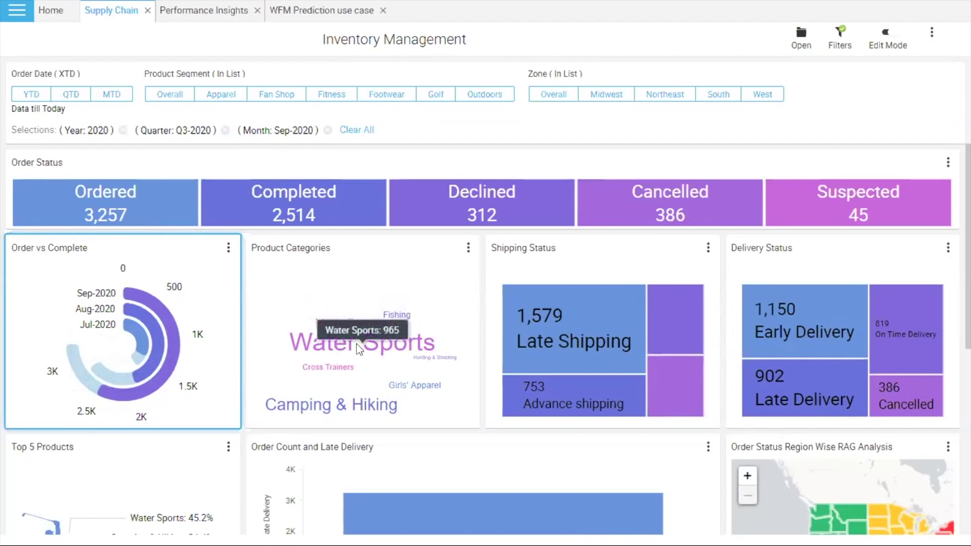
{"action": "mouse_move", "coordinate": [371, 345]}
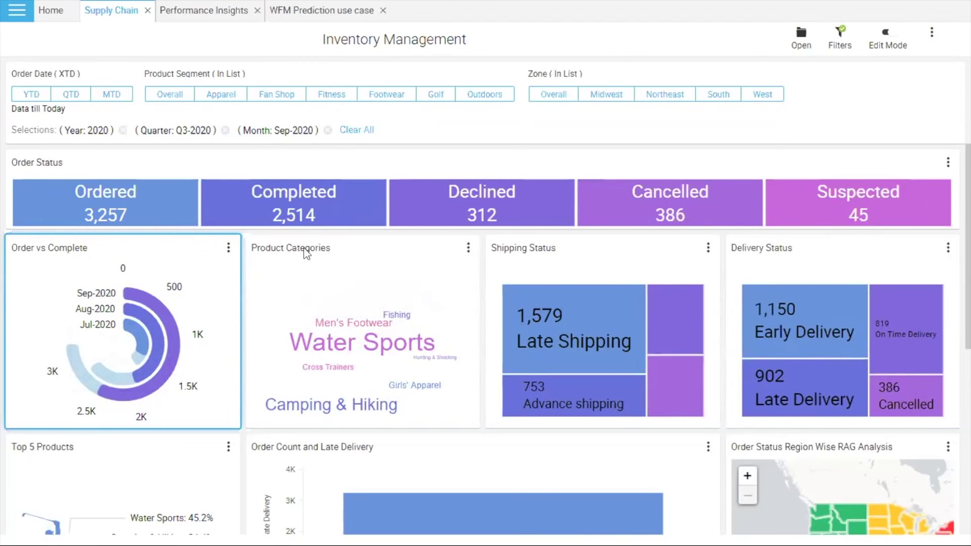
{"action": "mouse_move", "coordinate": [357, 410]}
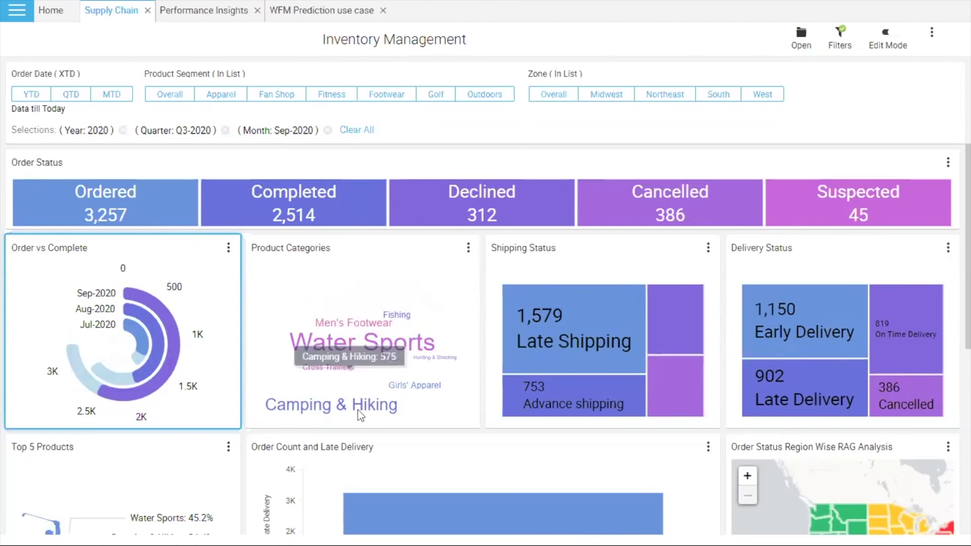
{"action": "right_click", "coordinate": [387, 342]}
{"action": "left_click", "coordinate": [403, 350]}
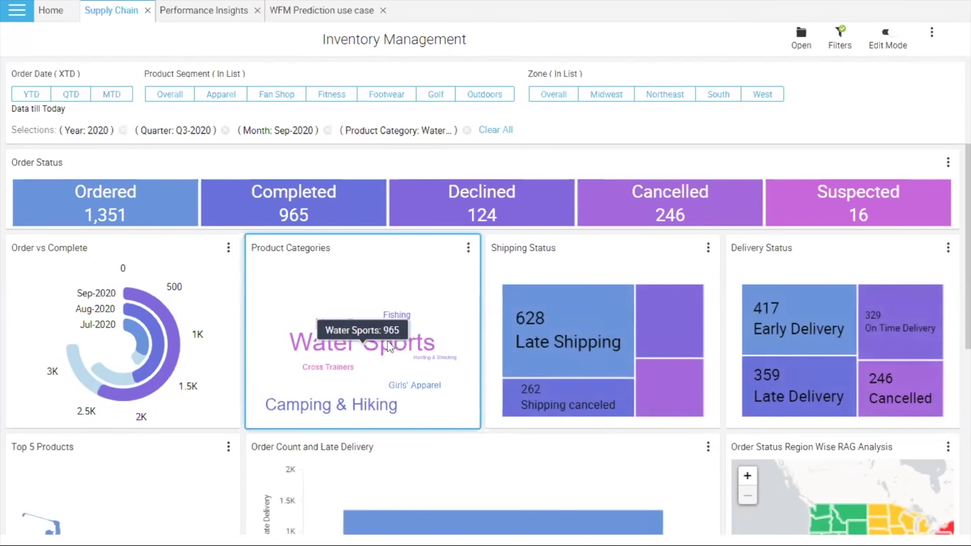
{"action": "left_click", "coordinate": [383, 349]}
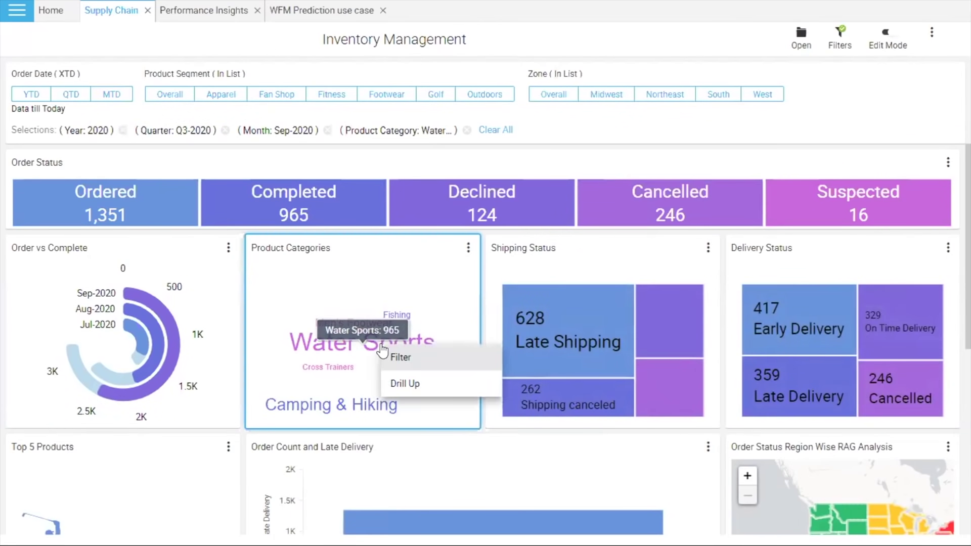
{"action": "left_click", "coordinate": [397, 360]}
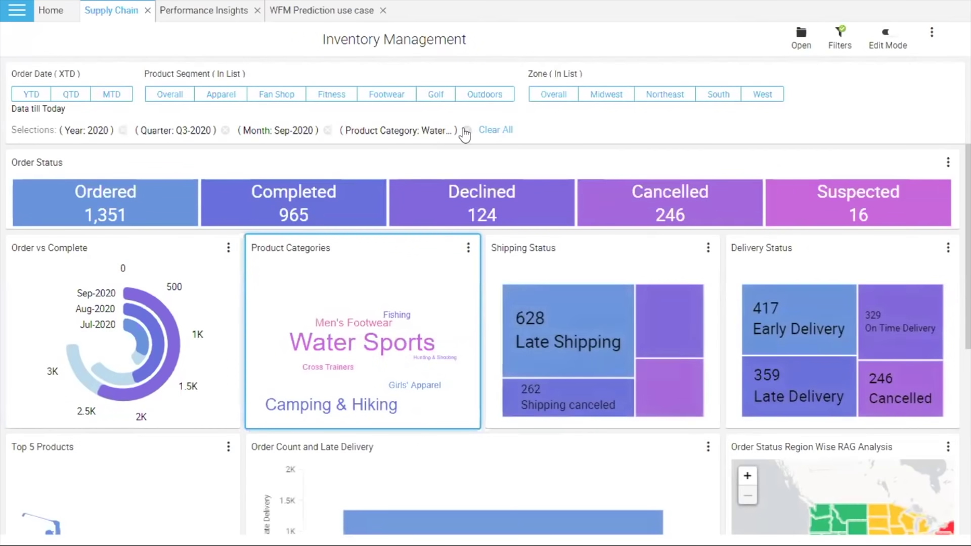
Step: Inspect the order count of each Shipping Status category for the filtered Water Sports orders
{"action": "scroll", "coordinate": [504, 298], "scroll_direction": "down", "scroll_amount": 1}
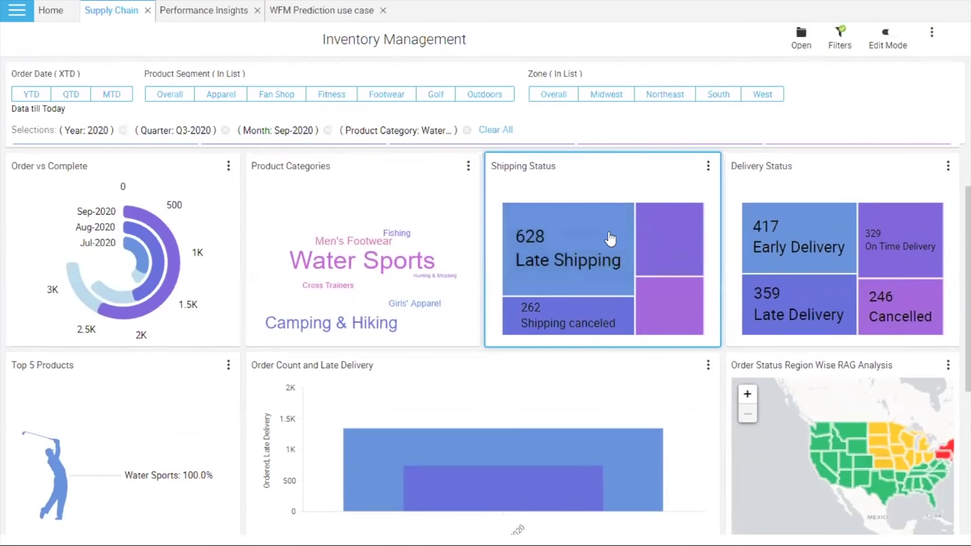
{"action": "mouse_move", "coordinate": [545, 263]}
{"action": "mouse_move", "coordinate": [548, 317]}
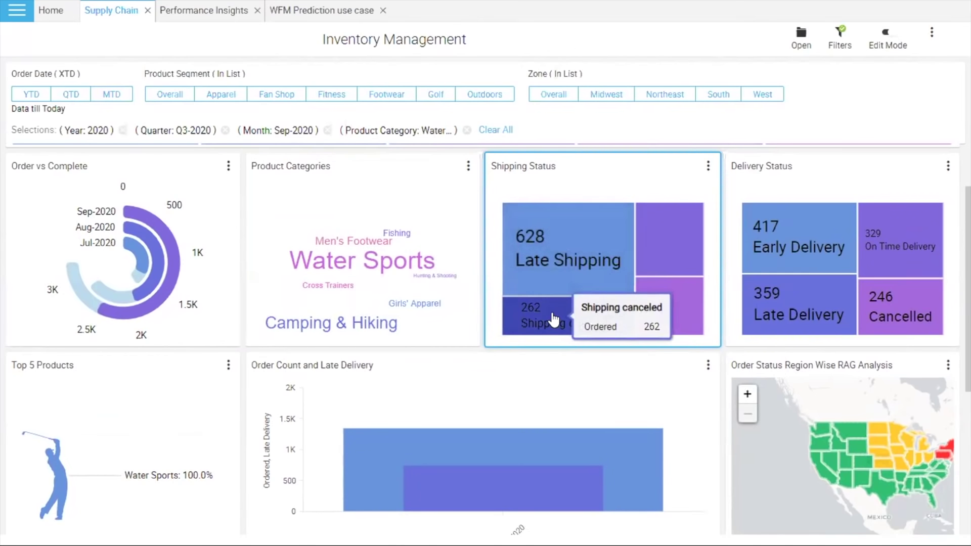
{"action": "mouse_move", "coordinate": [674, 245]}
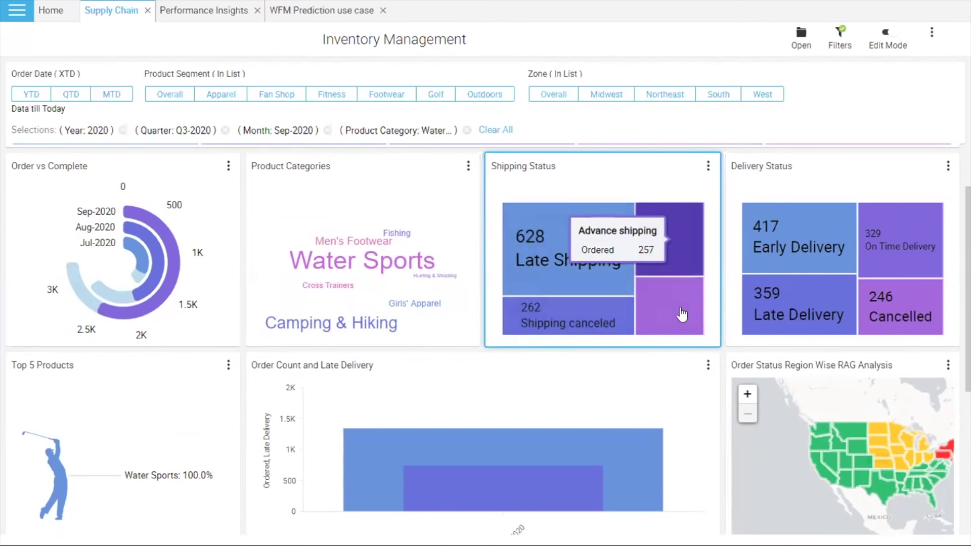
{"action": "mouse_move", "coordinate": [681, 335]}
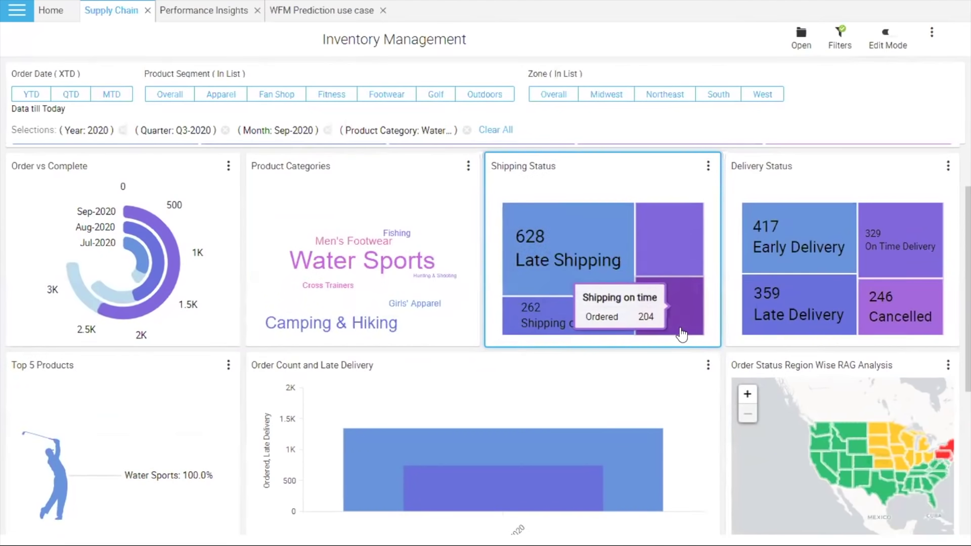
Step: Check the Early Delivery and Late Delivery order counts in Delivery Status and filter the dashboard by Late Delivery
{"action": "mouse_move", "coordinate": [780, 258]}
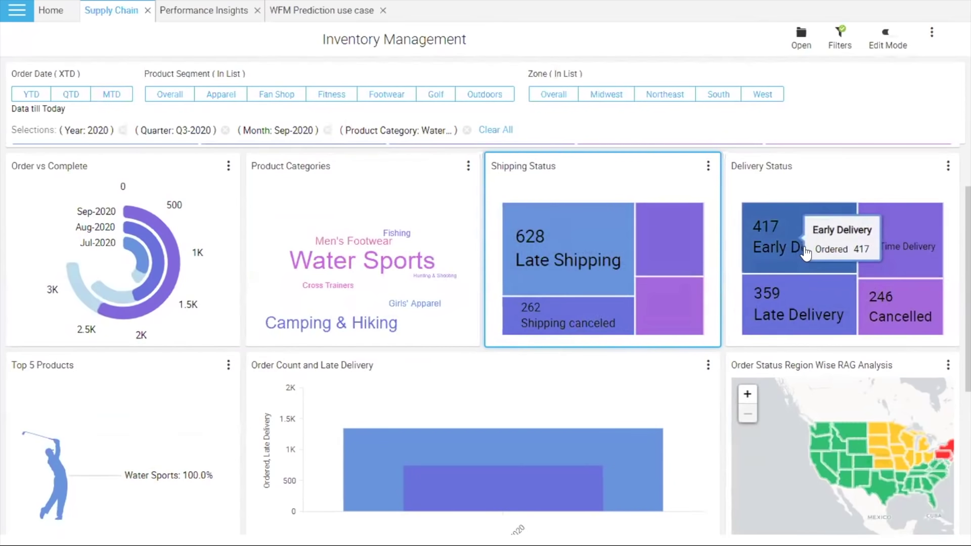
{"action": "mouse_move", "coordinate": [767, 326]}
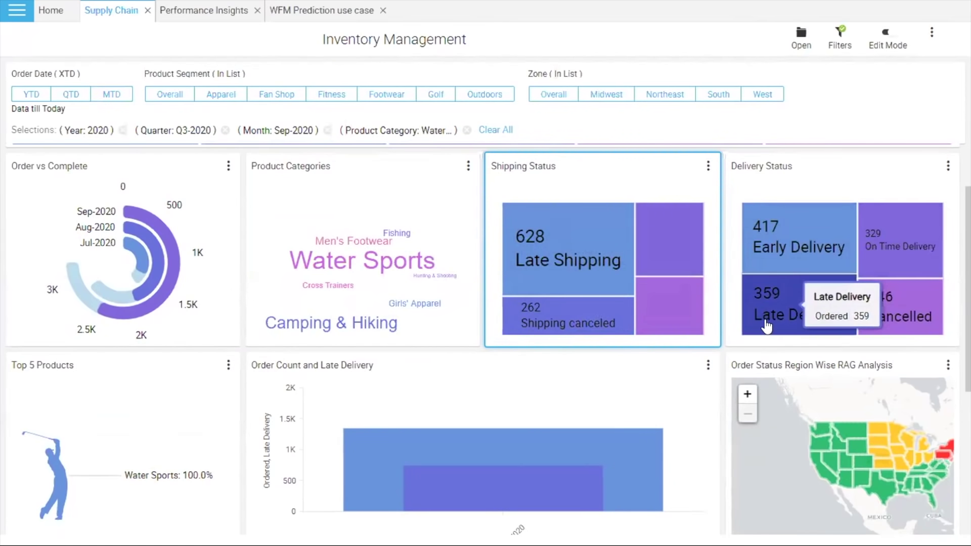
{"action": "left_click", "coordinate": [770, 326]}
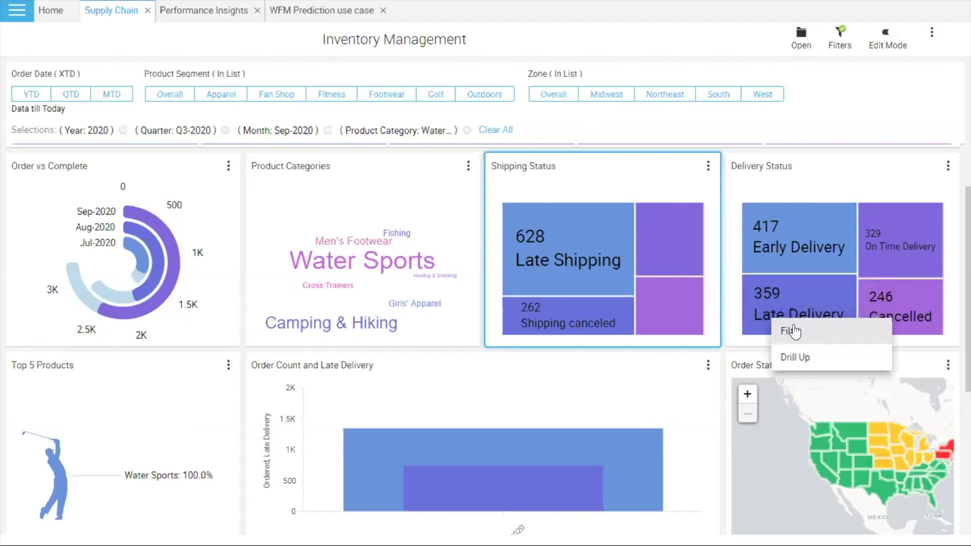
{"action": "left_click", "coordinate": [792, 331]}
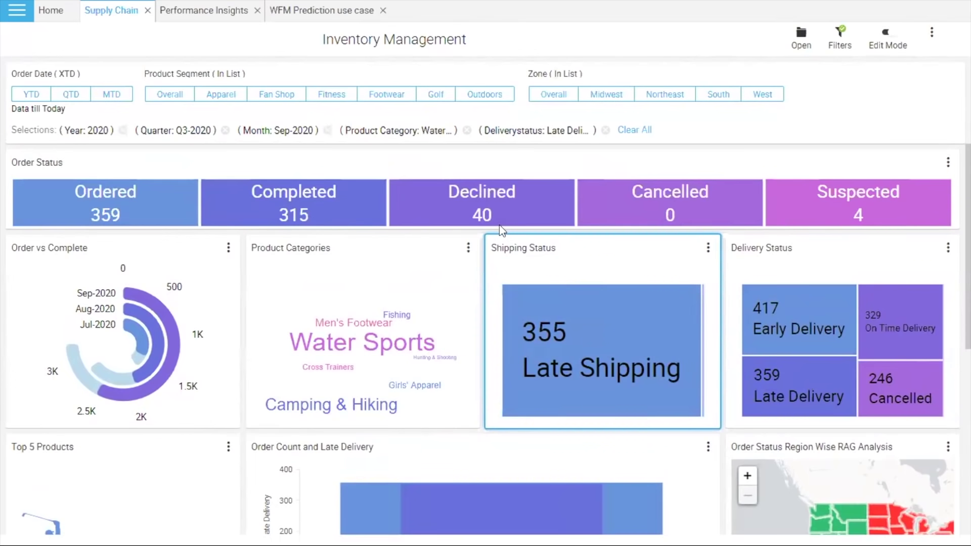
Step: Clear all dashboard selections and filter by the Golf Gloves segment of Top 5 Products
{"action": "left_click", "coordinate": [629, 130]}
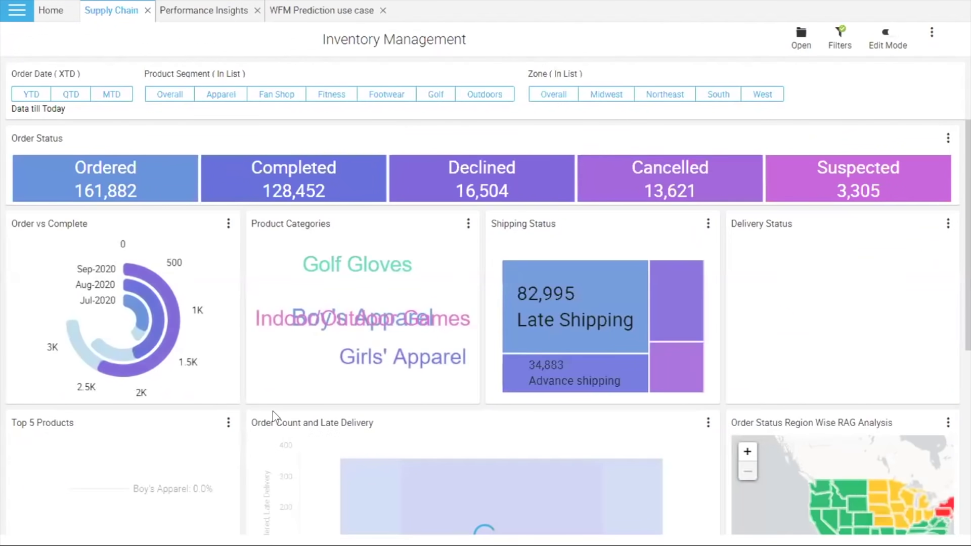
{"action": "scroll", "coordinate": [274, 384], "scroll_direction": "down", "scroll_amount": 1}
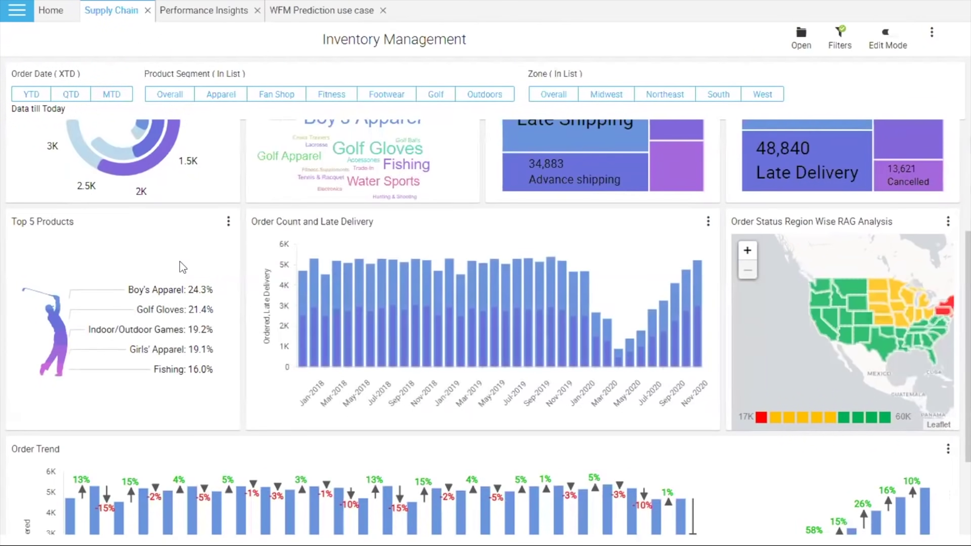
{"action": "mouse_move", "coordinate": [50, 319]}
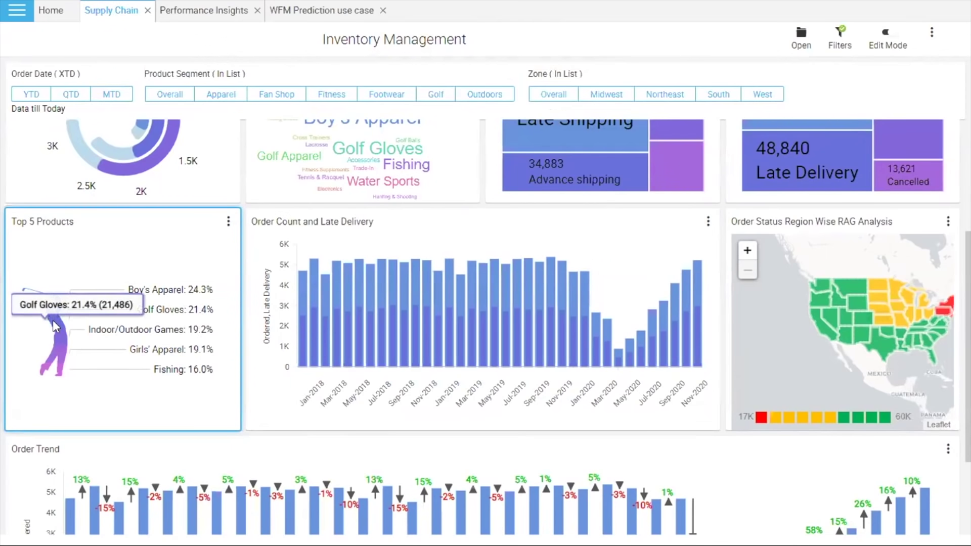
{"action": "left_click", "coordinate": [53, 320]}
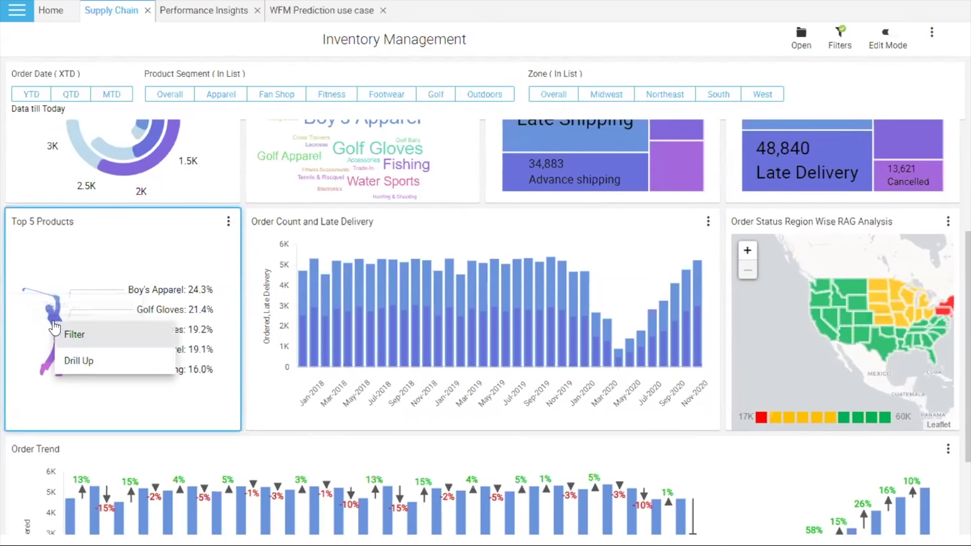
{"action": "left_click", "coordinate": [71, 334]}
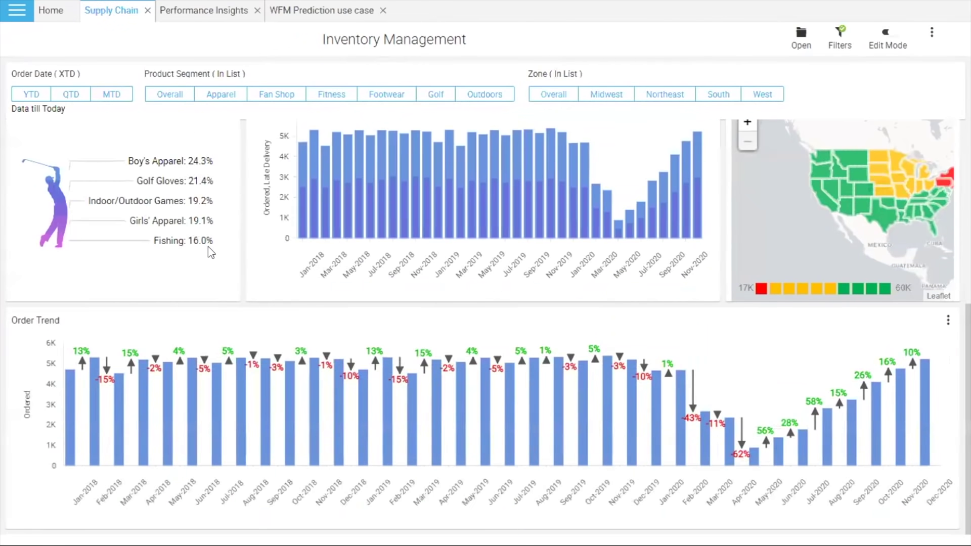
{"action": "scroll", "coordinate": [207, 247], "scroll_direction": "up", "scroll_amount": 1}
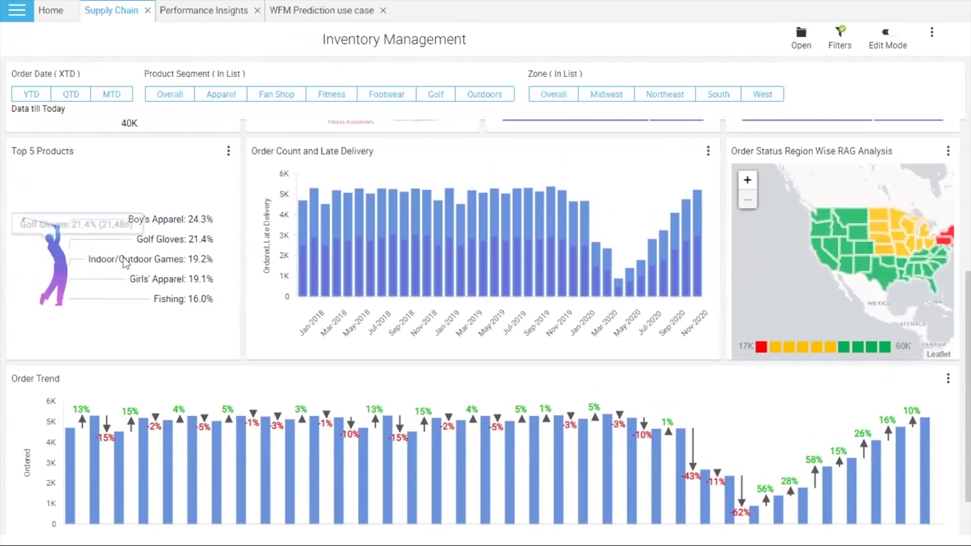
{"action": "left_click", "coordinate": [53, 247]}
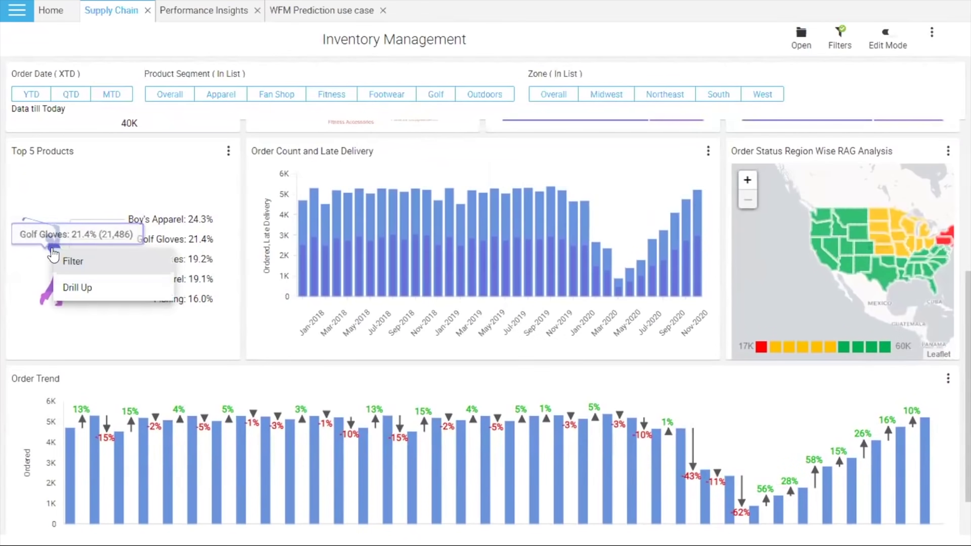
{"action": "left_click", "coordinate": [67, 262]}
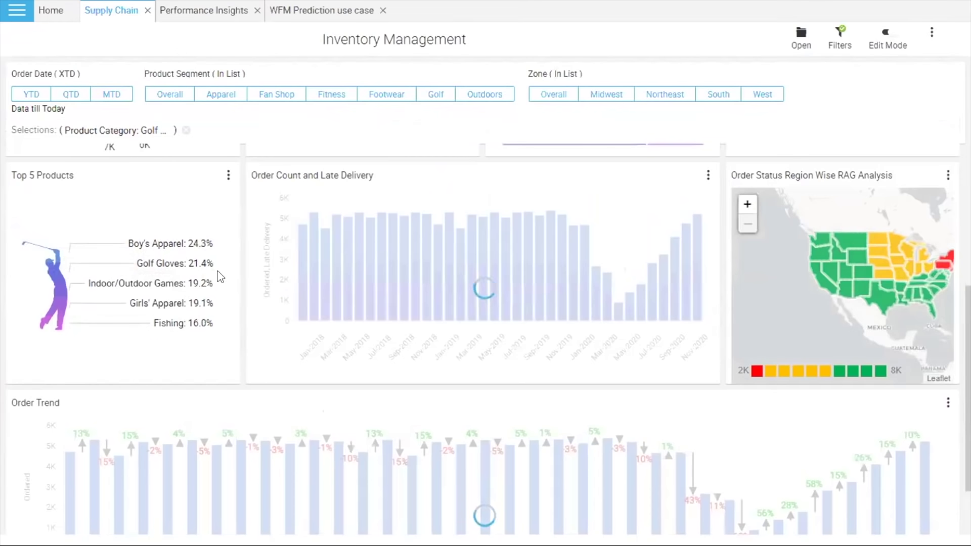
Step: Maximise the Order Count and Late Delivery chart and drill its Aug-2019 bar down to days
{"action": "scroll", "coordinate": [277, 303], "scroll_direction": "up", "scroll_amount": 5}
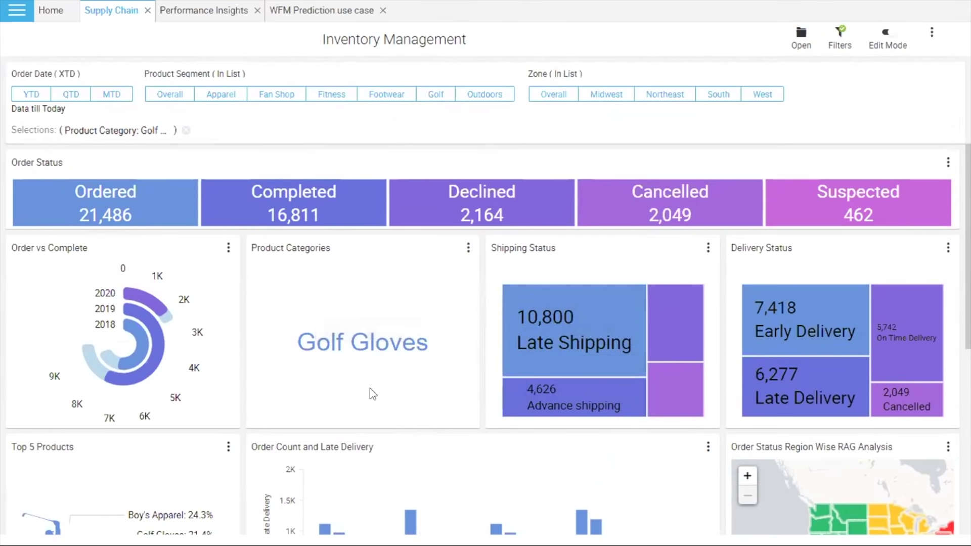
{"action": "scroll", "coordinate": [369, 387], "scroll_direction": "down", "scroll_amount": 3}
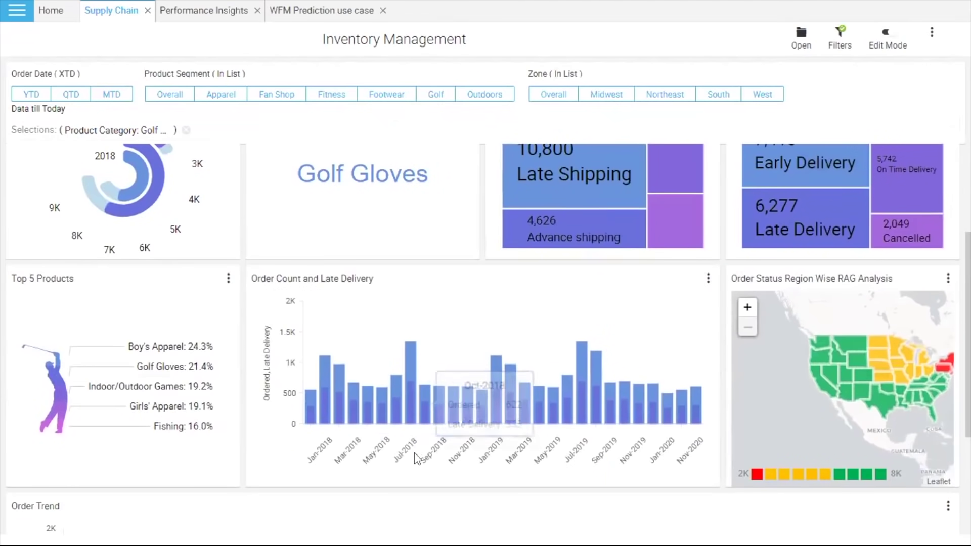
{"action": "scroll", "coordinate": [412, 456], "scroll_direction": "down", "scroll_amount": 1}
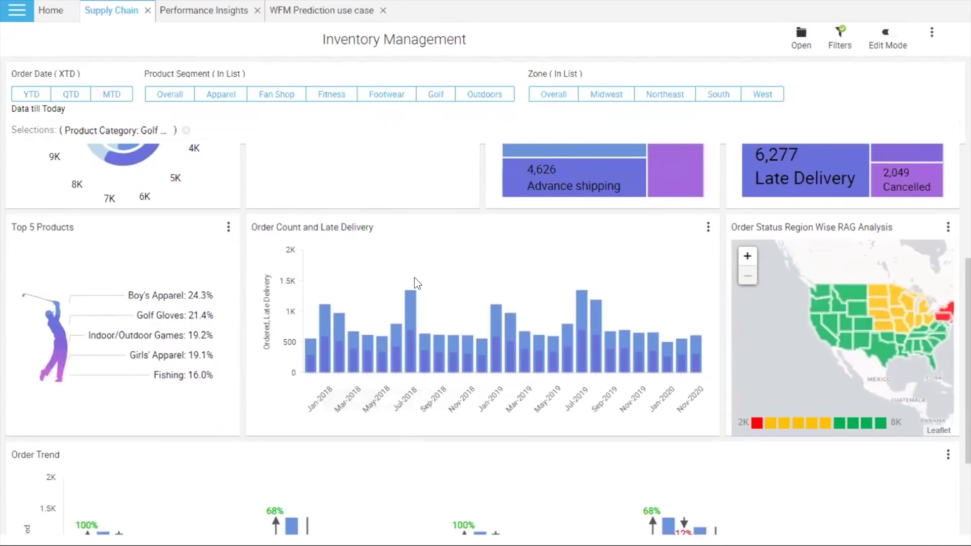
{"action": "double_click", "coordinate": [472, 229]}
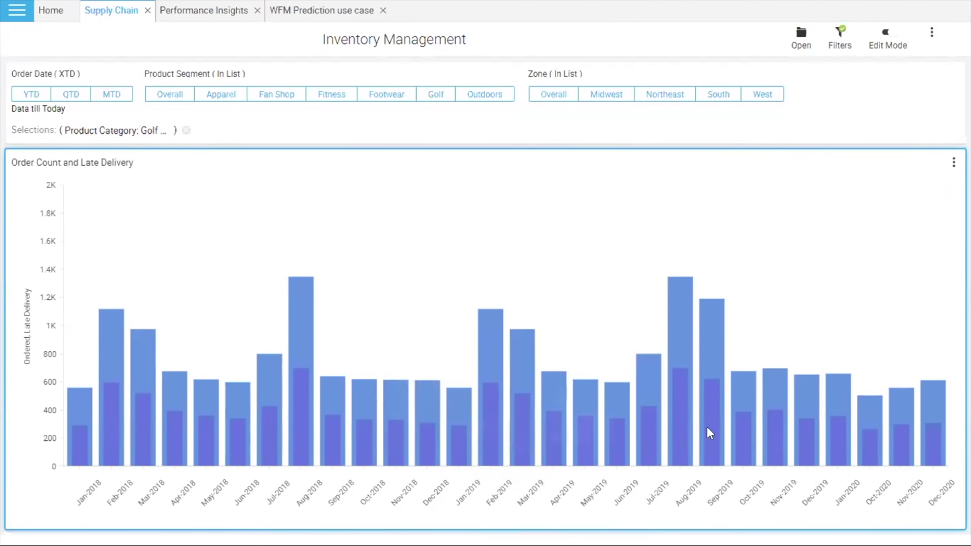
{"action": "mouse_move", "coordinate": [699, 445]}
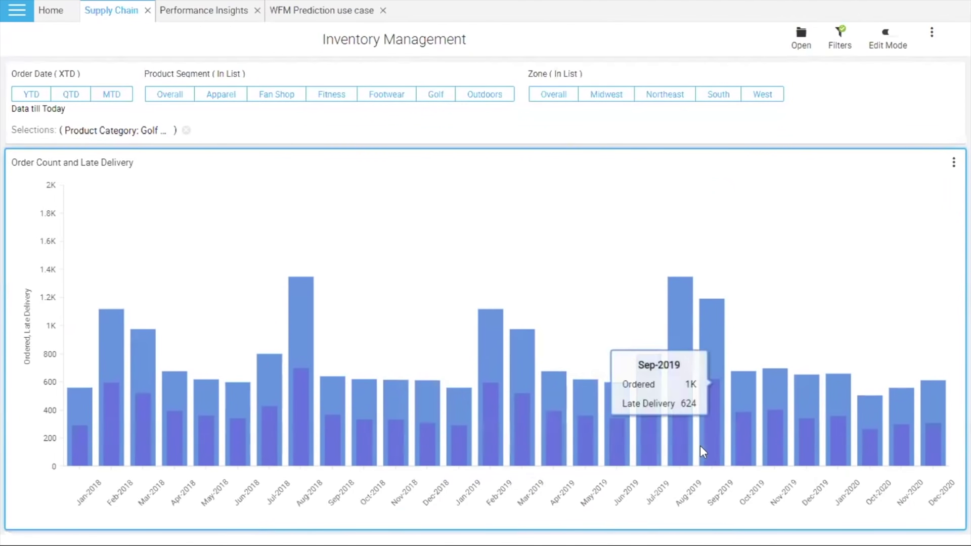
{"action": "left_click", "coordinate": [678, 445]}
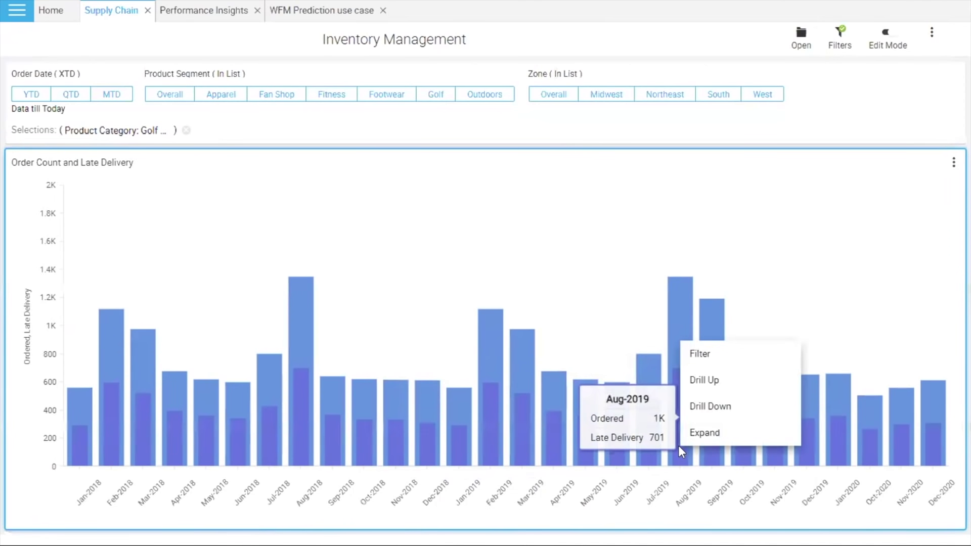
{"action": "left_click", "coordinate": [699, 405]}
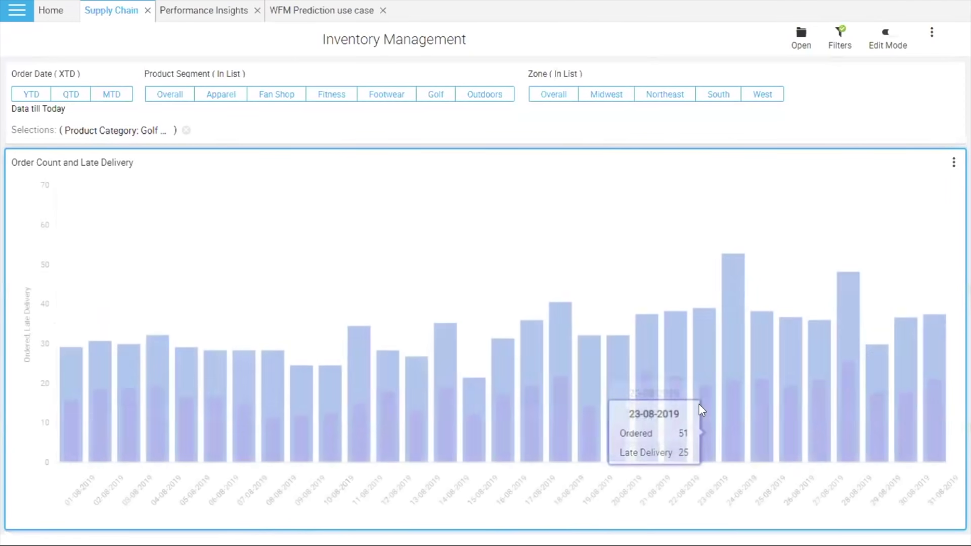
Step: Filter the dashboard by the 24-08-2019 bar and restore the Order Count and Late Delivery chart to its normal size
{"action": "mouse_move", "coordinate": [723, 399]}
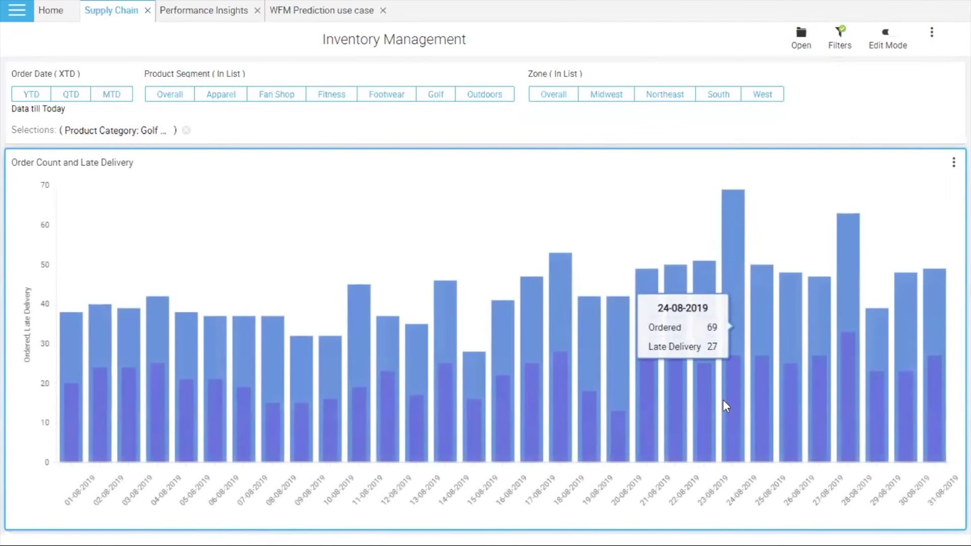
{"action": "left_click", "coordinate": [733, 413]}
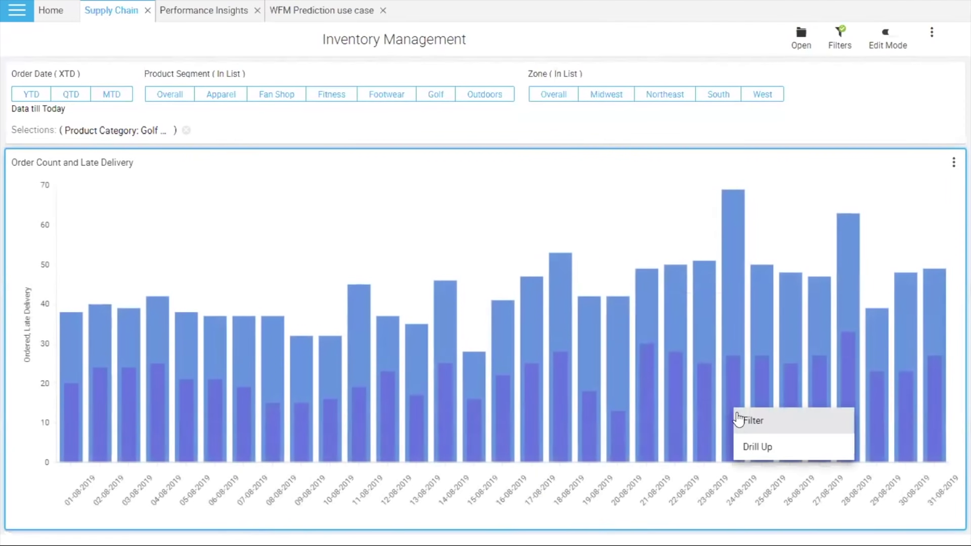
{"action": "left_click", "coordinate": [744, 421]}
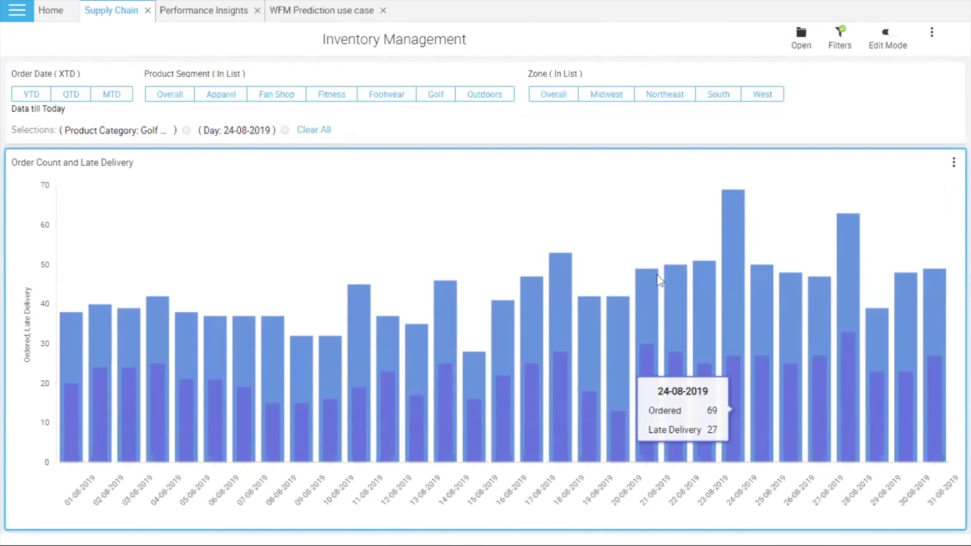
{"action": "double_click", "coordinate": [561, 166]}
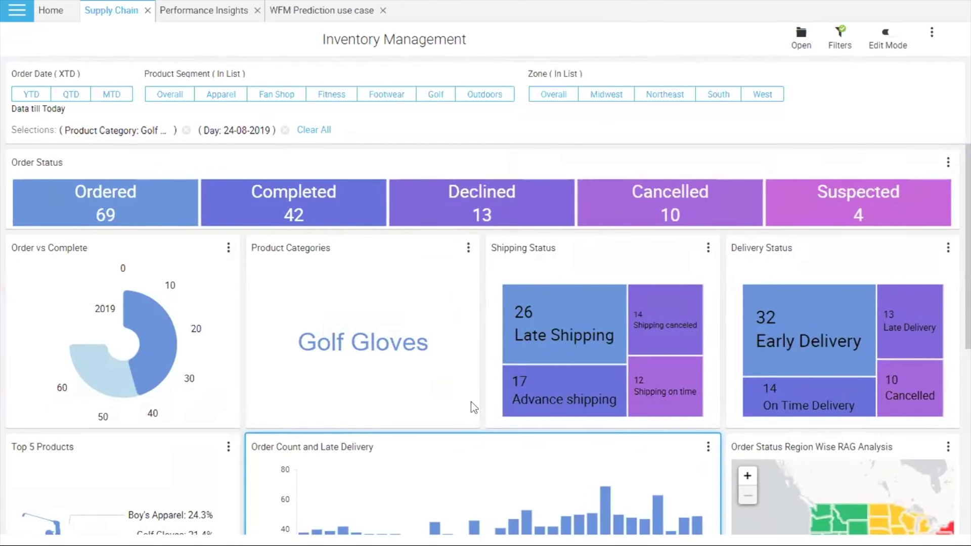
{"action": "scroll", "coordinate": [473, 407], "scroll_direction": "down", "scroll_amount": 3}
{"action": "scroll", "coordinate": [474, 407], "scroll_direction": "down", "scroll_amount": 1}
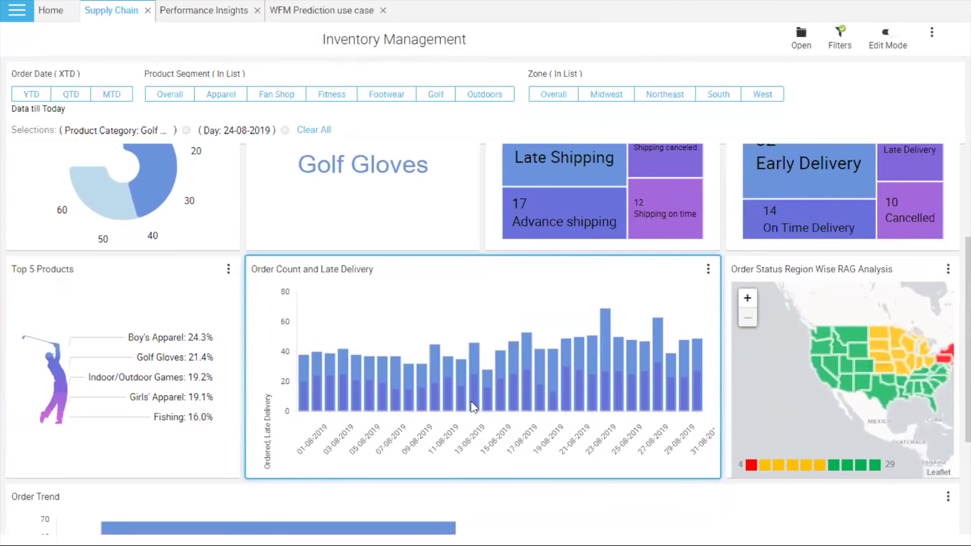
Step: Clear all dashboard selections and maximise the Order Status Region Wise RAG Analysis map, enlarged around the United States
{"action": "left_click", "coordinate": [314, 127]}
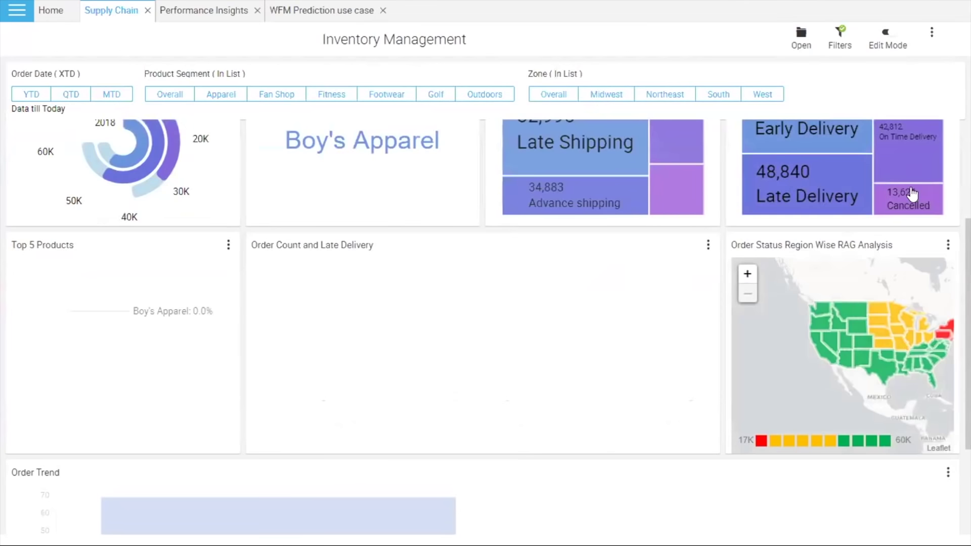
{"action": "double_click", "coordinate": [863, 246]}
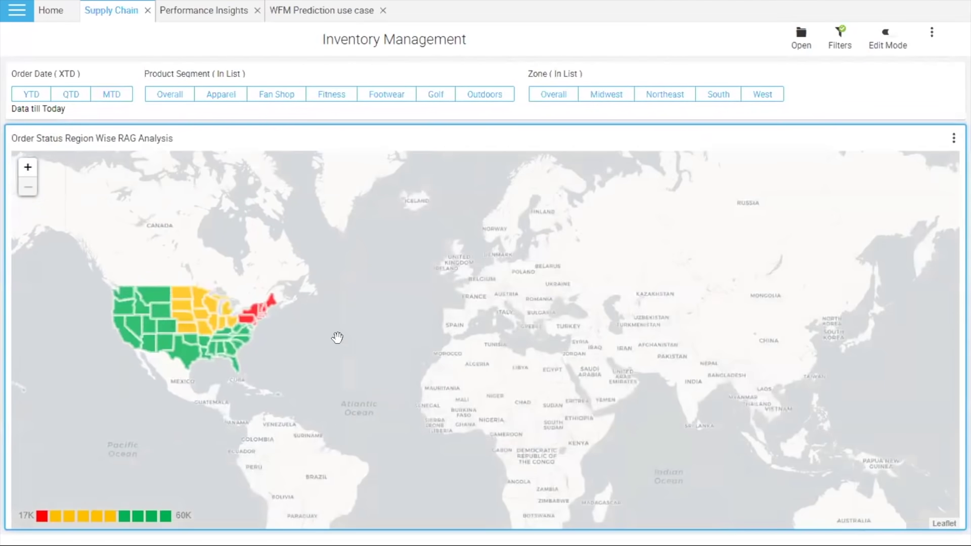
{"action": "left_click", "coordinate": [26, 172]}
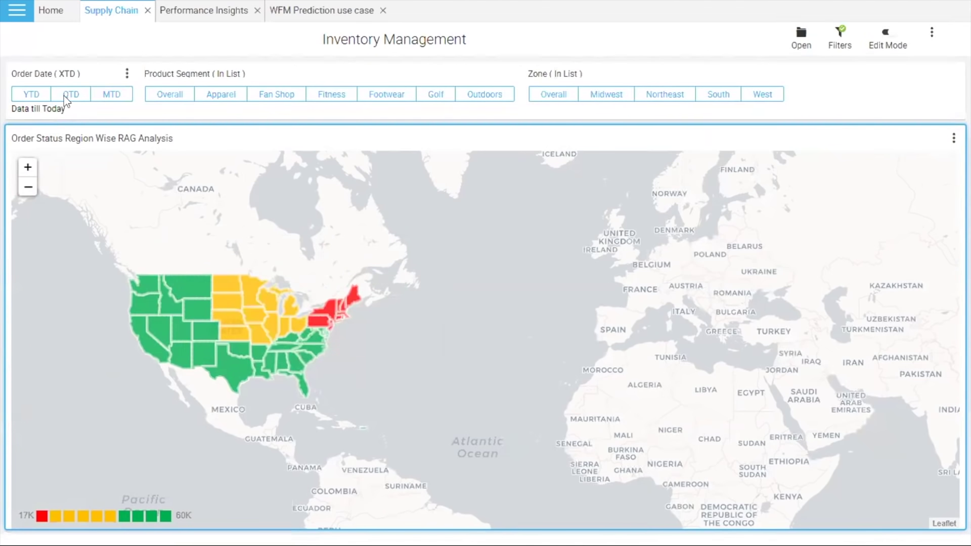
Step: Apply the YTD order date filter with data till today, comparing to the previous 1 years
{"action": "left_click", "coordinate": [27, 94]}
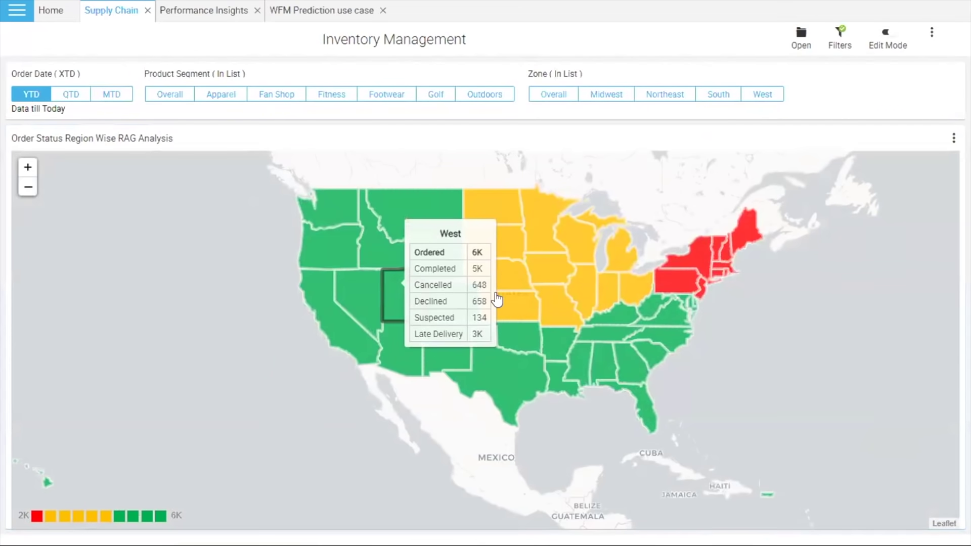
{"action": "left_click", "coordinate": [60, 109]}
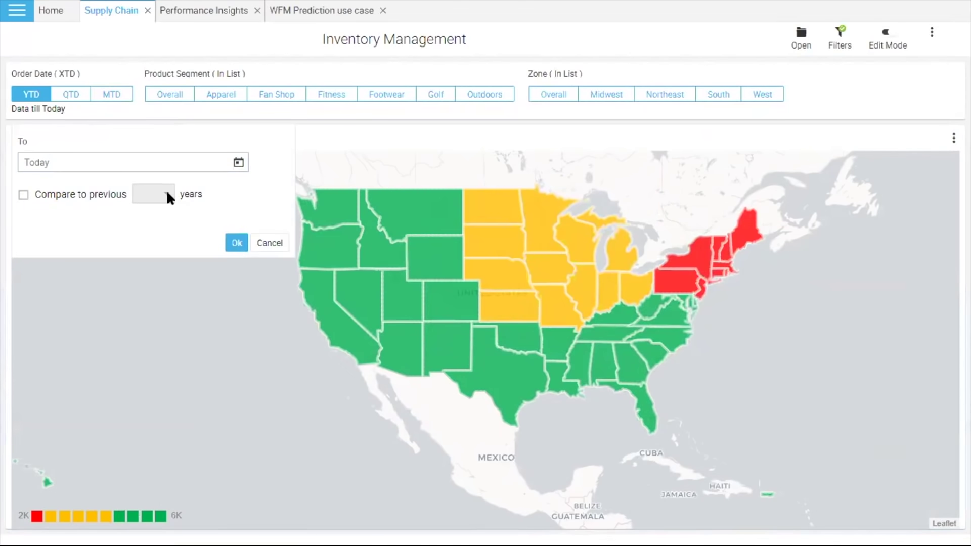
{"action": "left_click", "coordinate": [22, 194]}
{"action": "left_click", "coordinate": [150, 196]}
{"action": "left_click", "coordinate": [165, 196]}
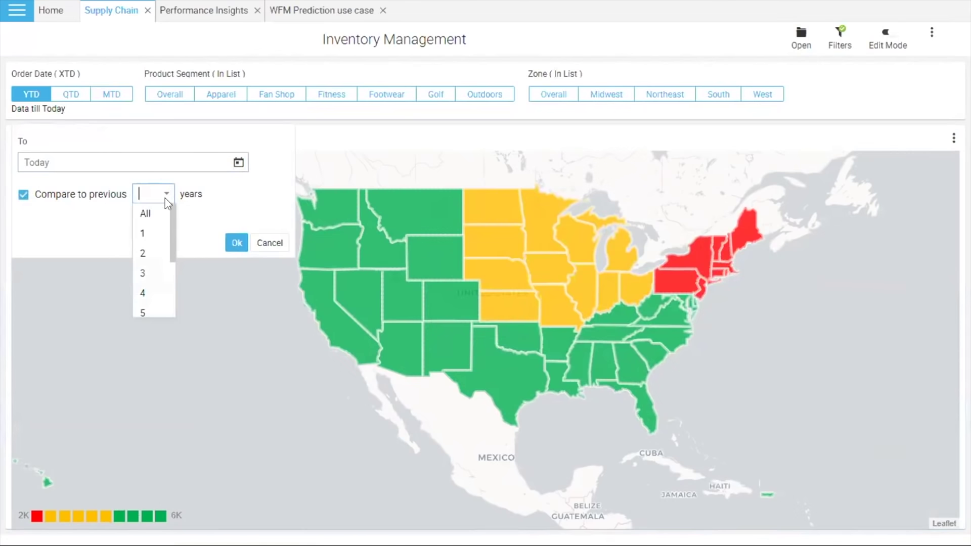
{"action": "left_click", "coordinate": [153, 237]}
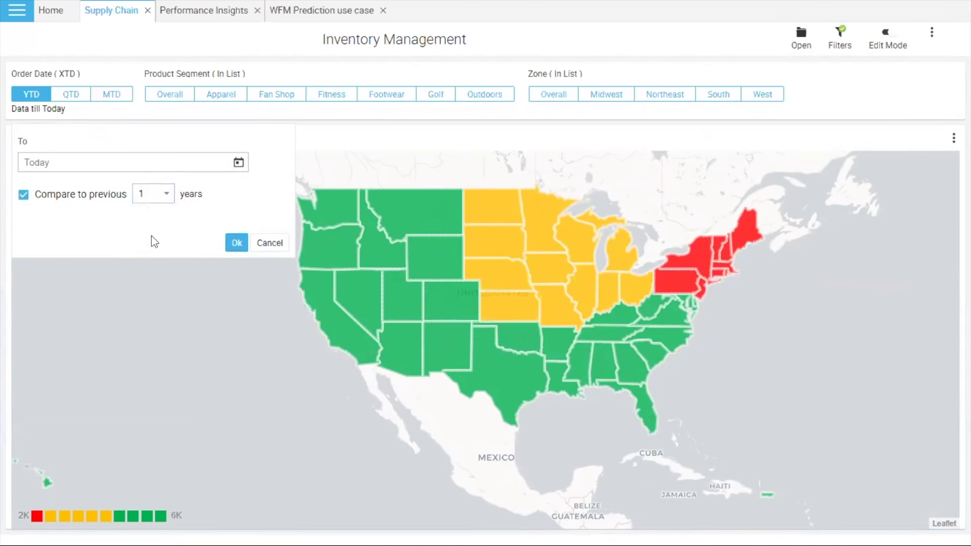
{"action": "left_click", "coordinate": [236, 243]}
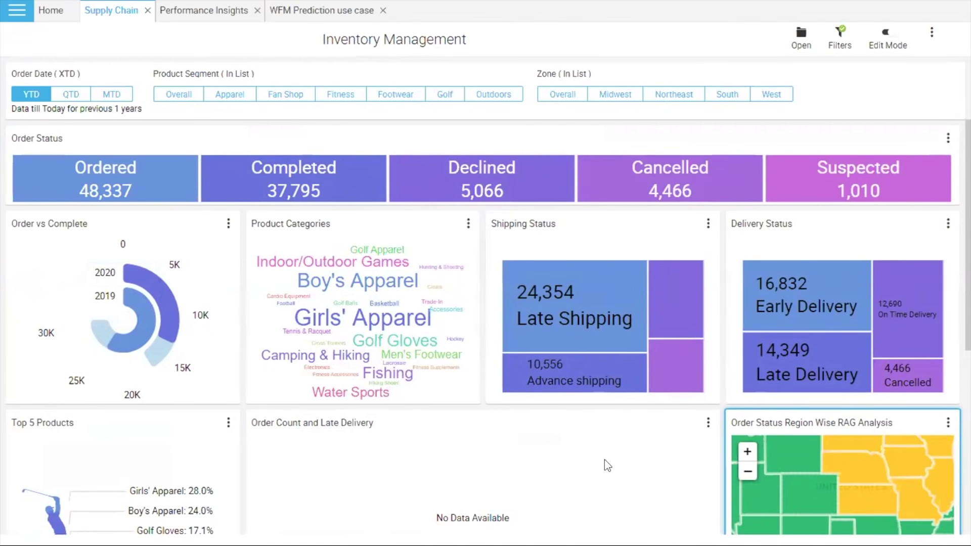
Step: Review the year-to-date dashboard charts and examine the monthly order changes across 2019 and 2020 in Order Trend
{"action": "scroll", "coordinate": [605, 461], "scroll_direction": "down", "scroll_amount": 5}
{"action": "scroll", "coordinate": [604, 459], "scroll_direction": "down", "scroll_amount": 1}
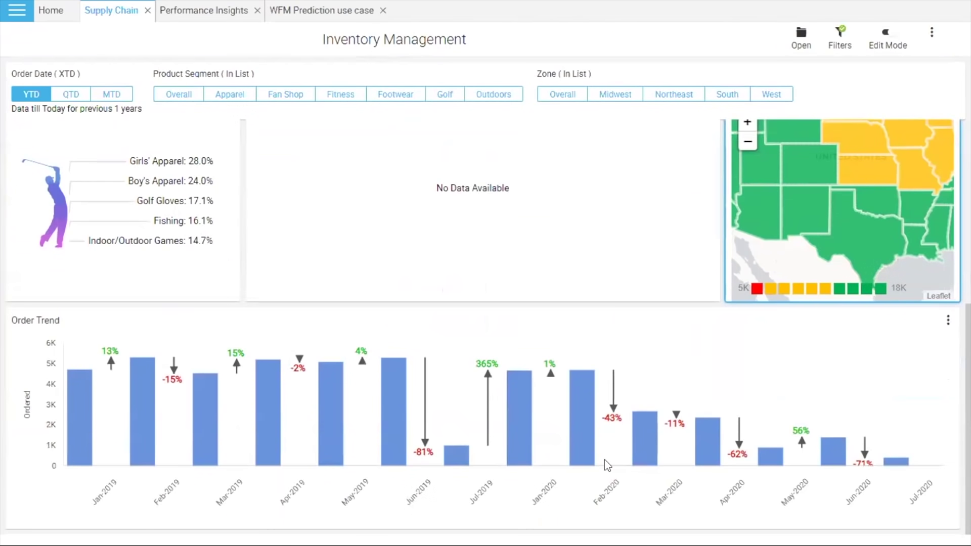
{"action": "scroll", "coordinate": [605, 459], "scroll_direction": "up", "scroll_amount": 6}
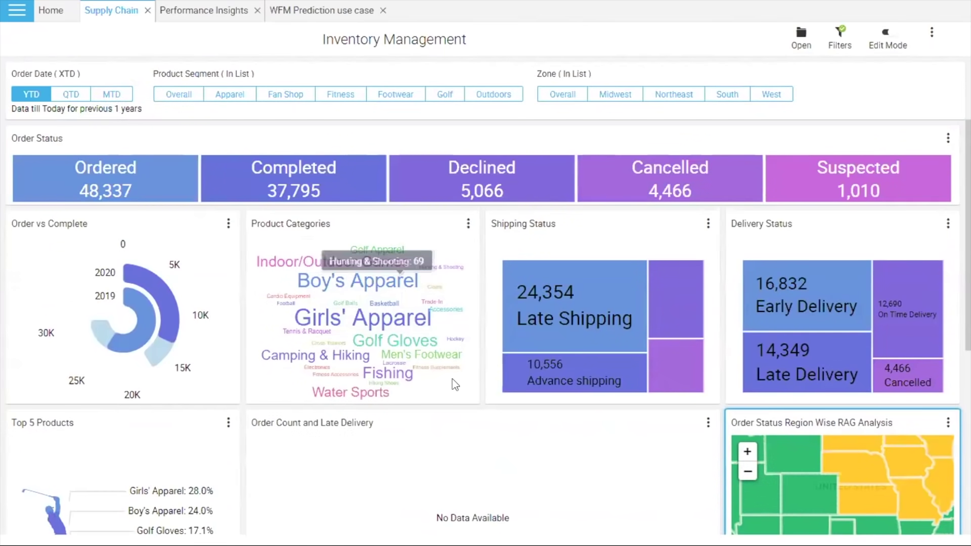
{"action": "scroll", "coordinate": [444, 457], "scroll_direction": "down", "scroll_amount": 3}
{"action": "scroll", "coordinate": [444, 457], "scroll_direction": "down", "scroll_amount": 3}
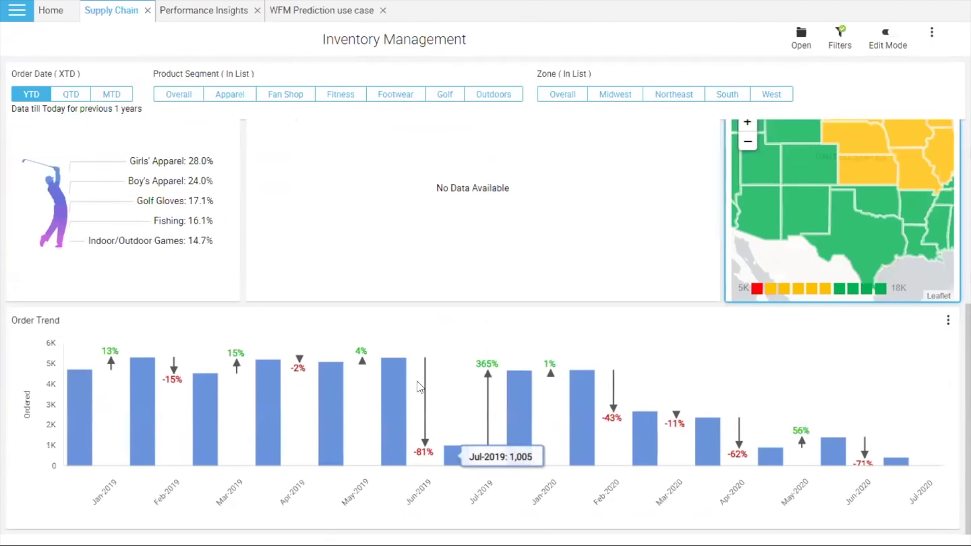
Step: Maximise the Order Trend chart and filter it by the Apparel product segment, trying the South zone before settling on Northeast
{"action": "double_click", "coordinate": [389, 322]}
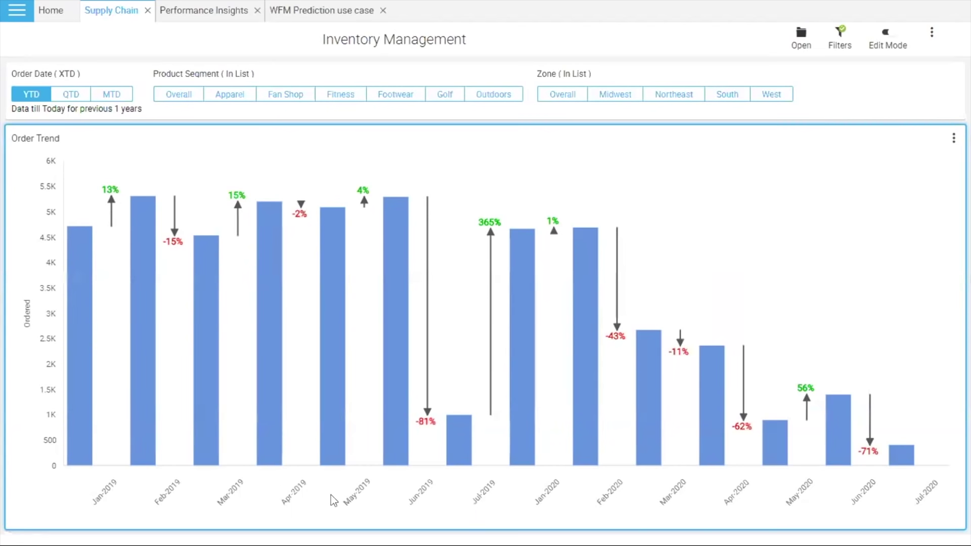
{"action": "mouse_move", "coordinate": [80, 446]}
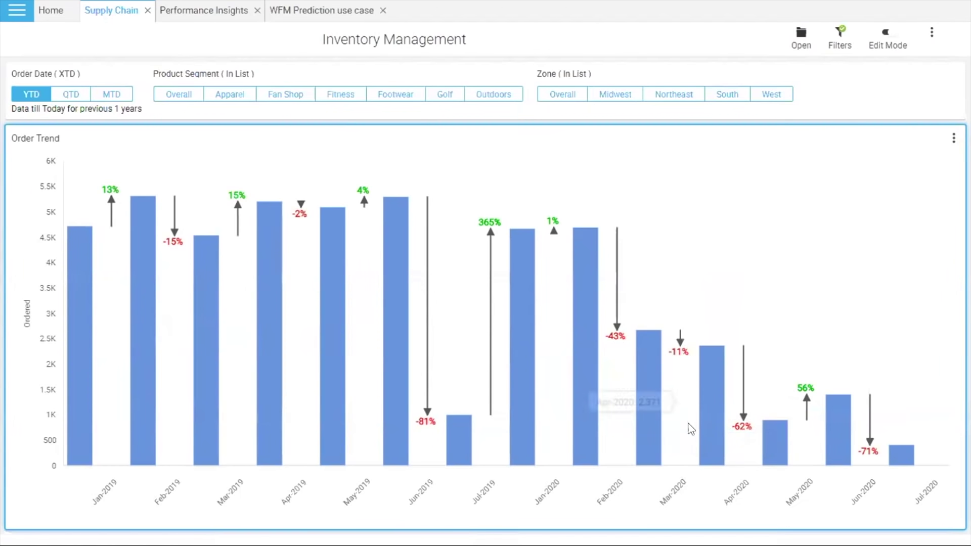
{"action": "left_click", "coordinate": [229, 97]}
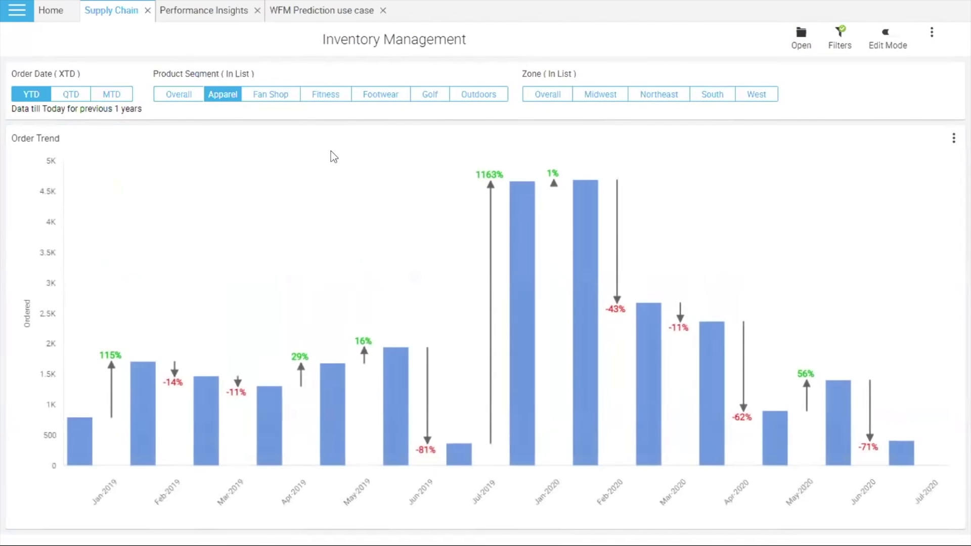
{"action": "left_click", "coordinate": [711, 97]}
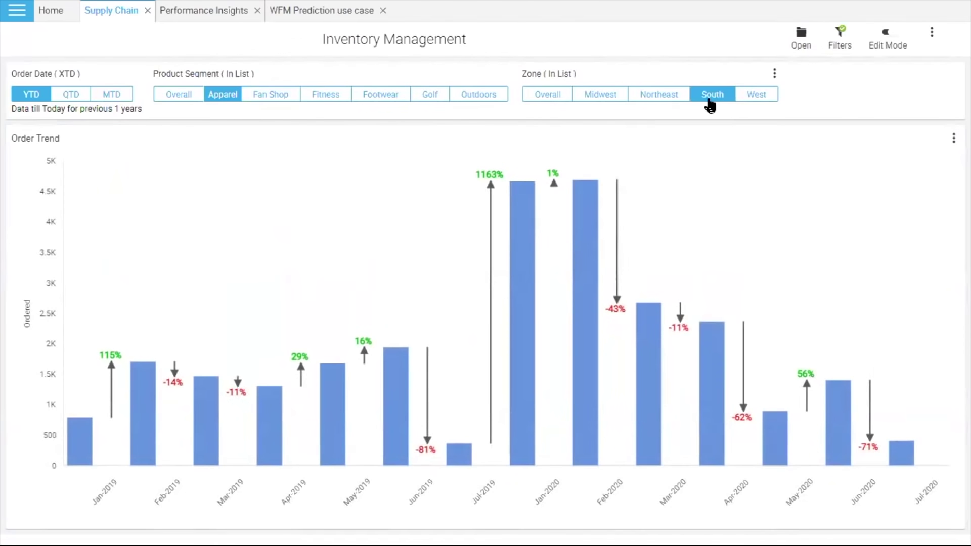
{"action": "left_click", "coordinate": [662, 99]}
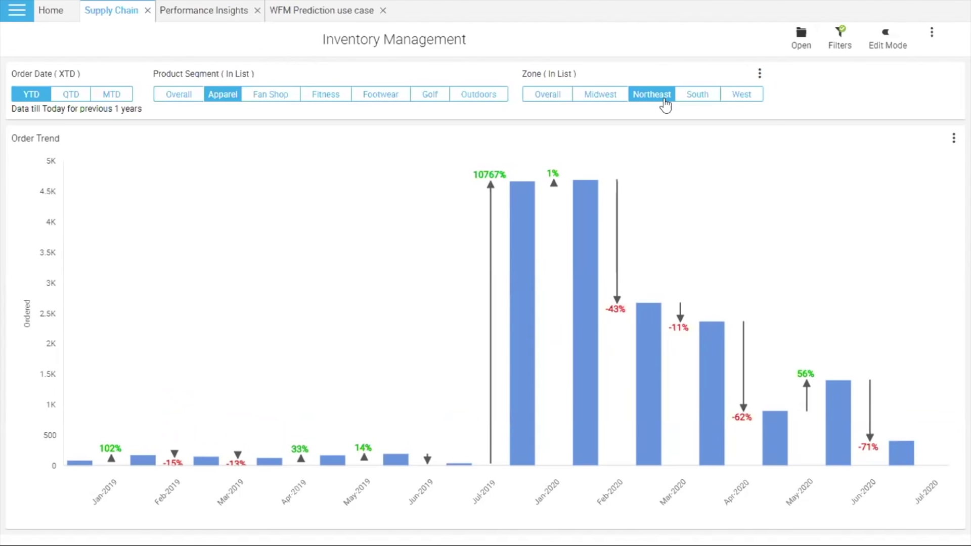
Step: Switch to the Performance Insights dashboard and filter it by the 2018 bar in Service Level Performance Snapshot
{"action": "left_click", "coordinate": [197, 17]}
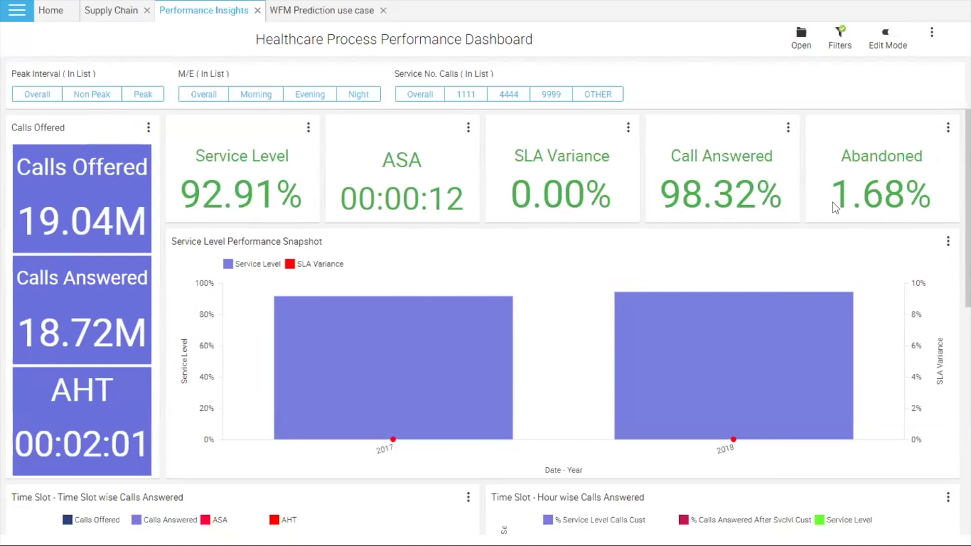
{"action": "mouse_move", "coordinate": [848, 202]}
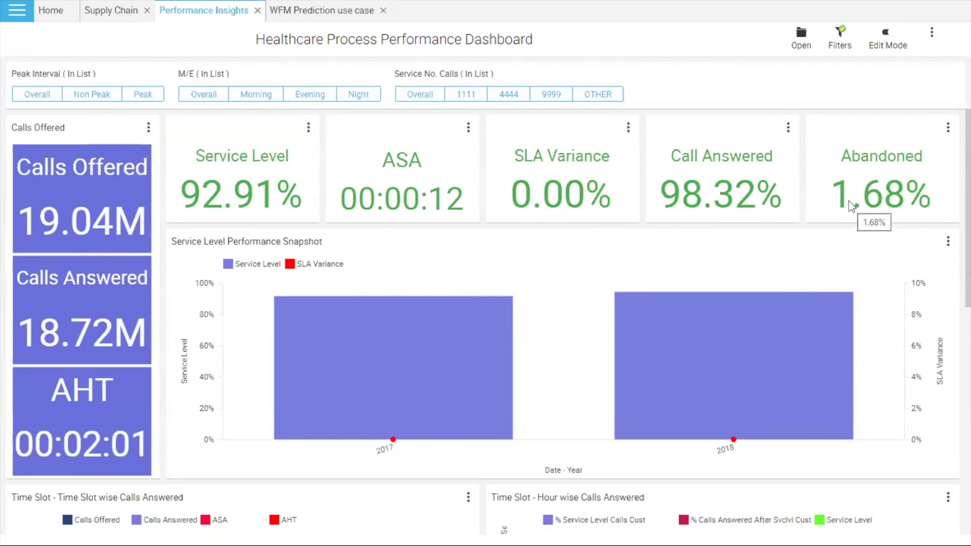
{"action": "right_click", "coordinate": [733, 354]}
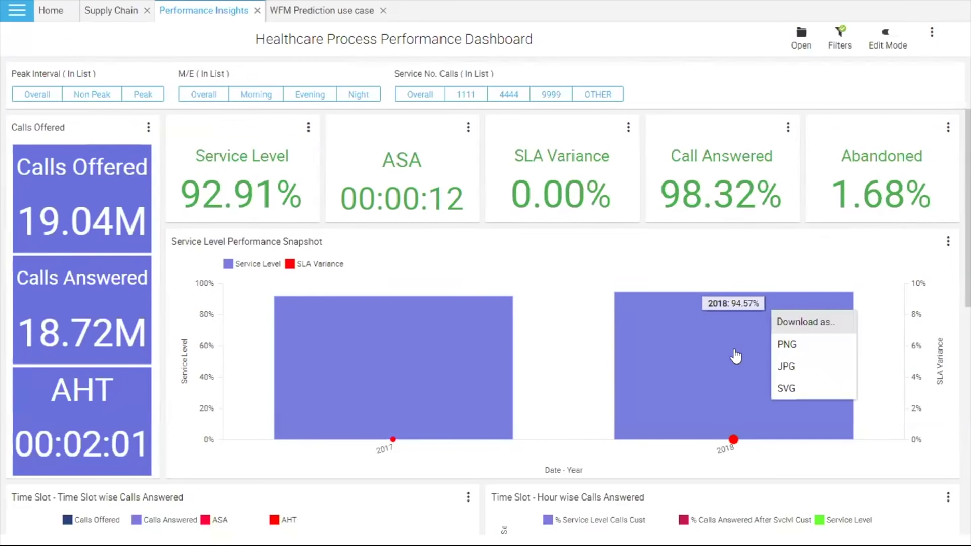
{"action": "left_click", "coordinate": [736, 356]}
{"action": "left_click", "coordinate": [746, 364]}
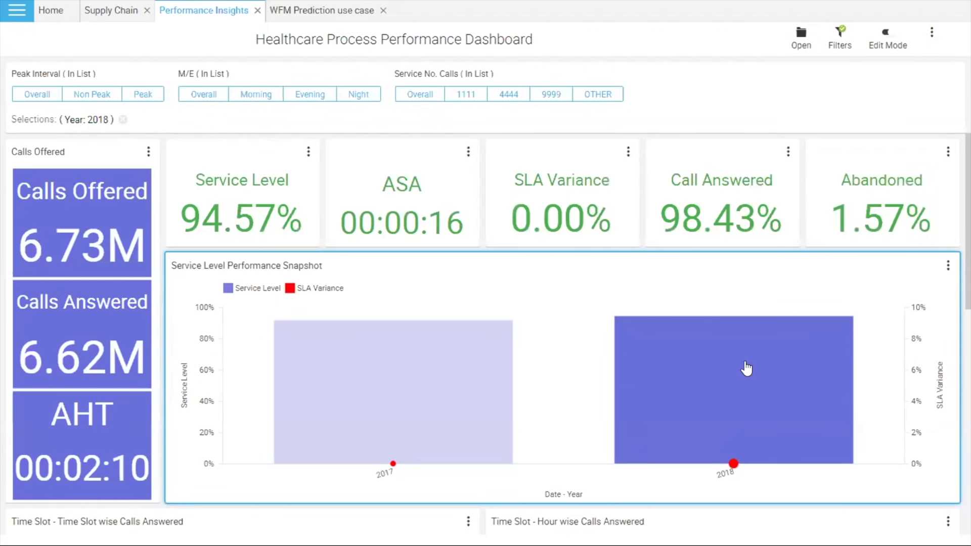
Step: Drill the 2018 bar down to months and toggle the SLA Variance series off and on again
{"action": "left_click", "coordinate": [746, 368]}
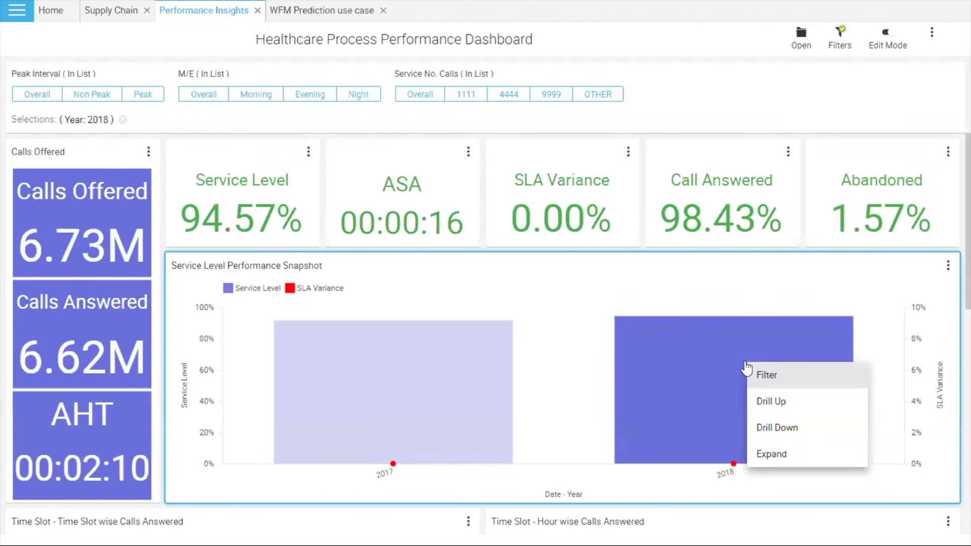
{"action": "left_click", "coordinate": [762, 426]}
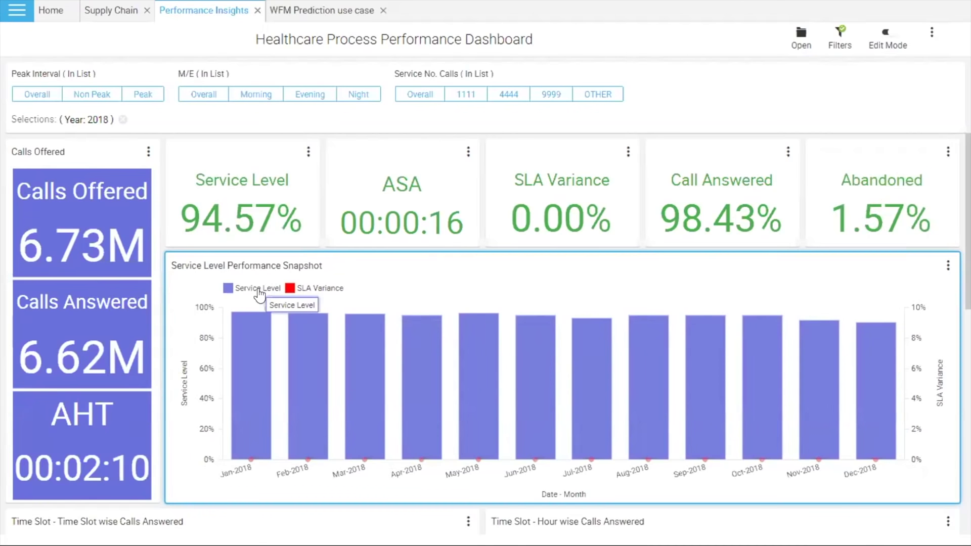
{"action": "left_click", "coordinate": [316, 290]}
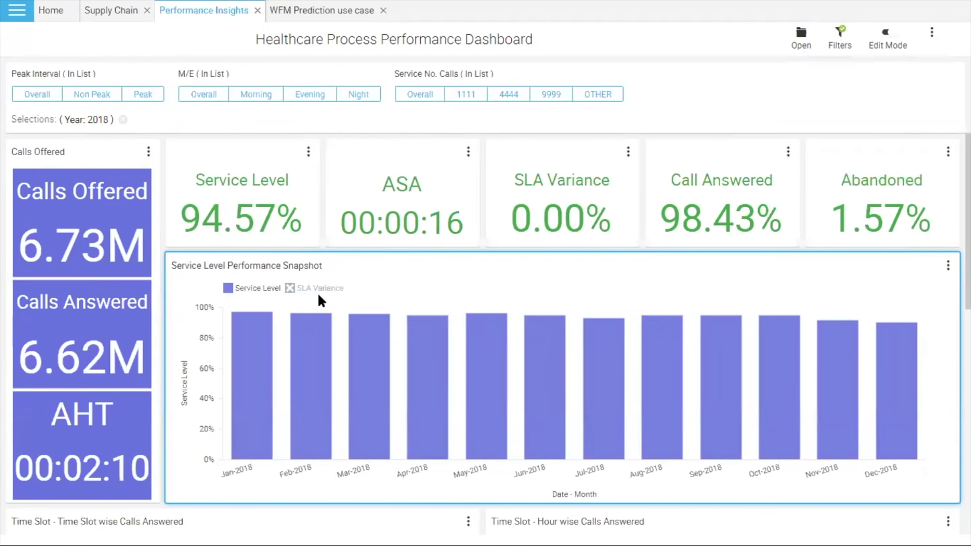
{"action": "left_click", "coordinate": [323, 289]}
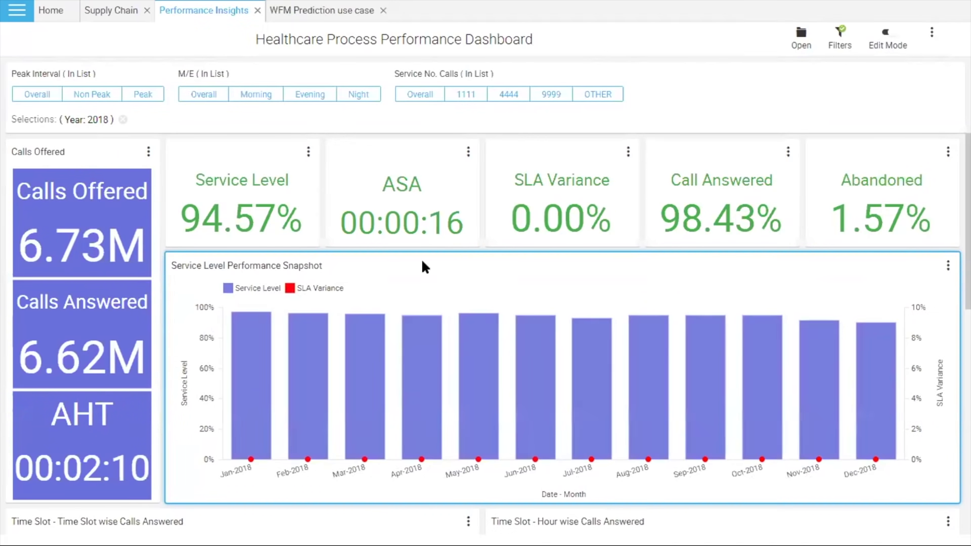
Step: Drill the Dec-2018 bar of Service Level Performance Snapshot down to weeks
{"action": "mouse_move", "coordinate": [883, 388]}
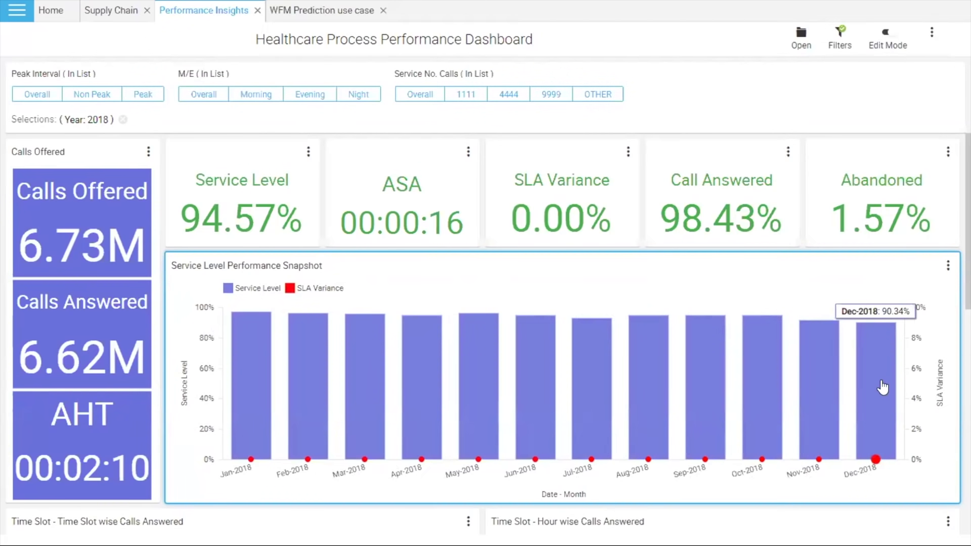
{"action": "left_click", "coordinate": [883, 389]}
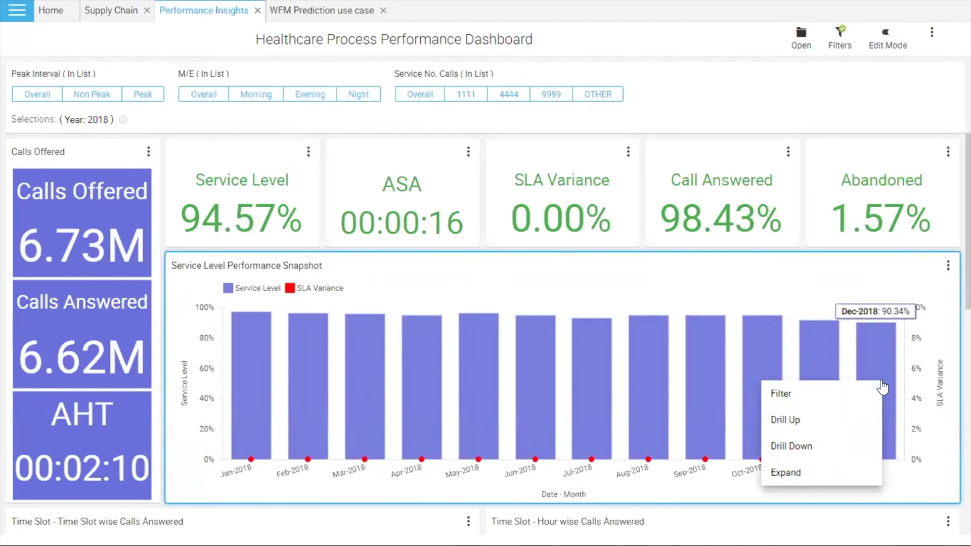
{"action": "left_click", "coordinate": [816, 458]}
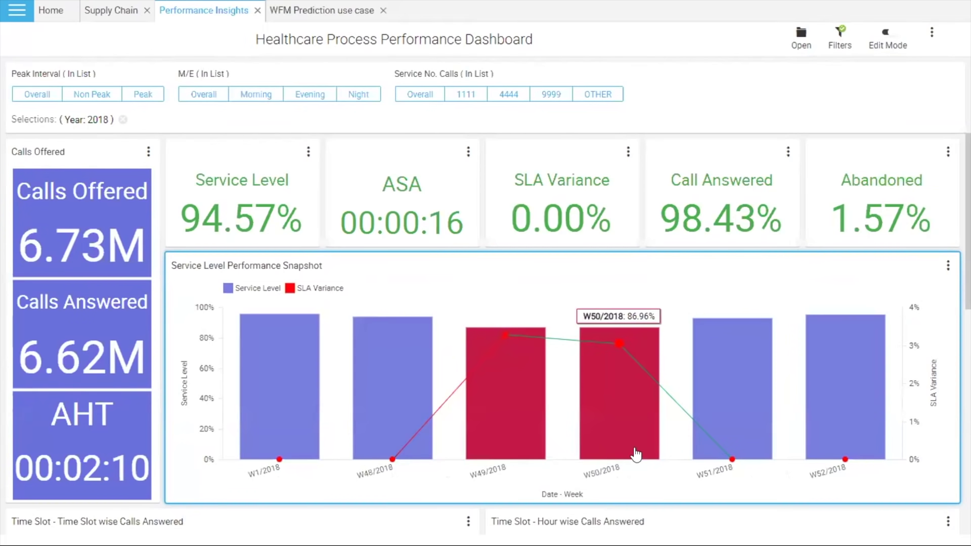
Step: Drill the W49/2018 bar down to days and filter the dashboard by the 04-Dec-18 bar
{"action": "left_click", "coordinate": [498, 423]}
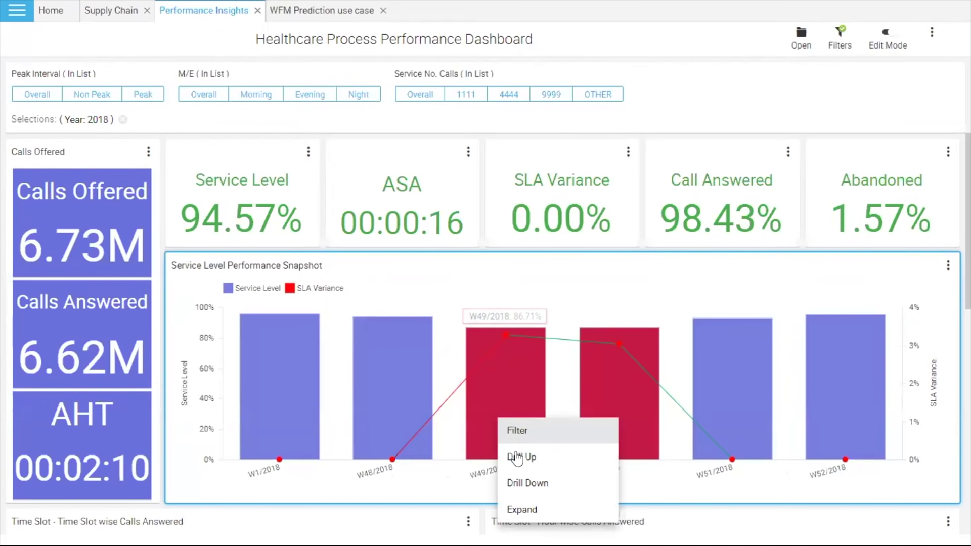
{"action": "left_click", "coordinate": [523, 479]}
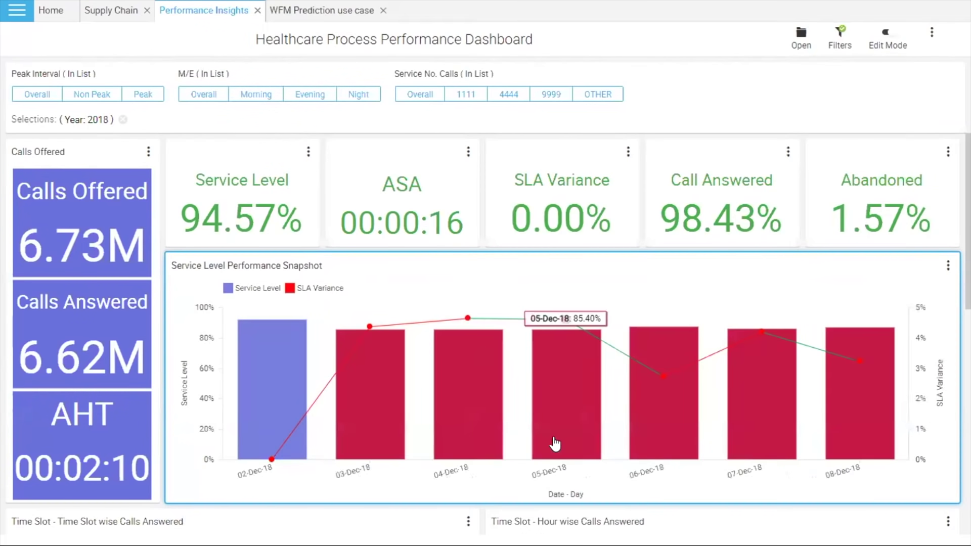
{"action": "left_click", "coordinate": [467, 420]}
{"action": "left_click", "coordinate": [488, 425]}
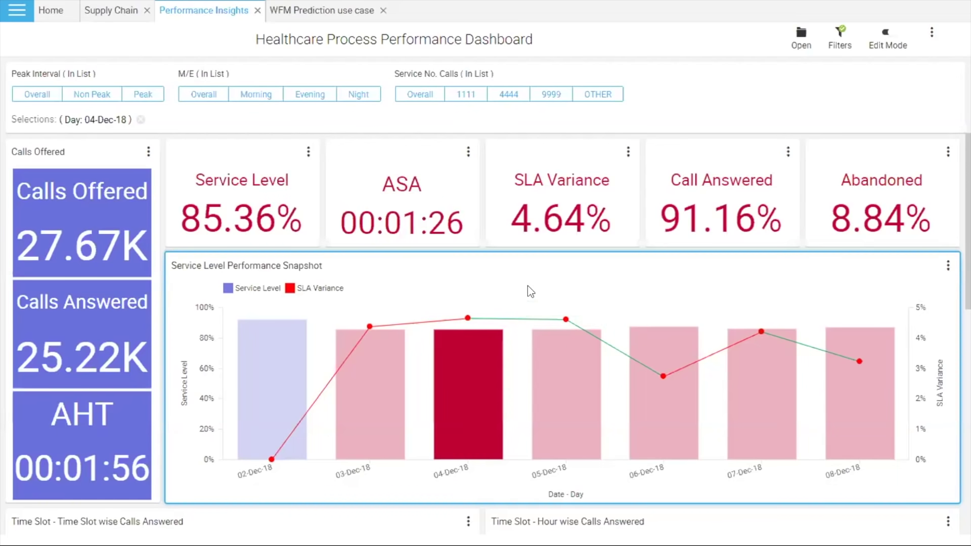
Step: Examine the time slot, hour-wise and Handle Time charts for 04-Dec-18 and compare them with the service level snapshot
{"action": "scroll", "coordinate": [528, 287], "scroll_direction": "down", "scroll_amount": 3}
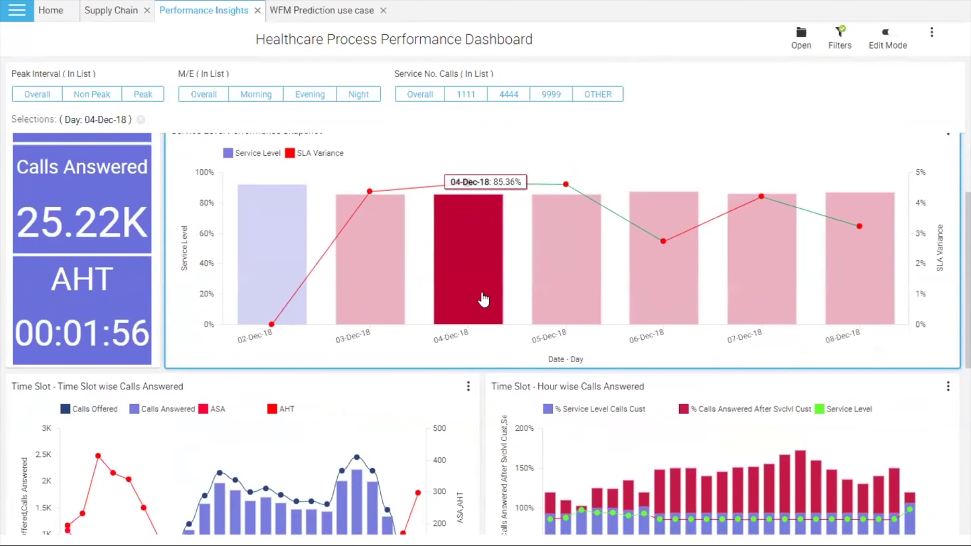
{"action": "scroll", "coordinate": [458, 372], "scroll_direction": "down", "scroll_amount": 3}
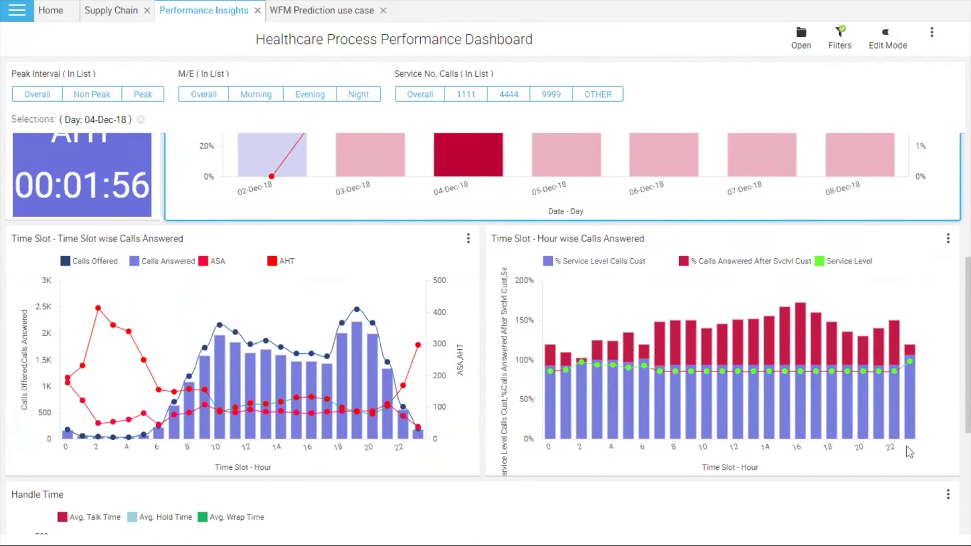
{"action": "scroll", "coordinate": [909, 451], "scroll_direction": "down", "scroll_amount": 5}
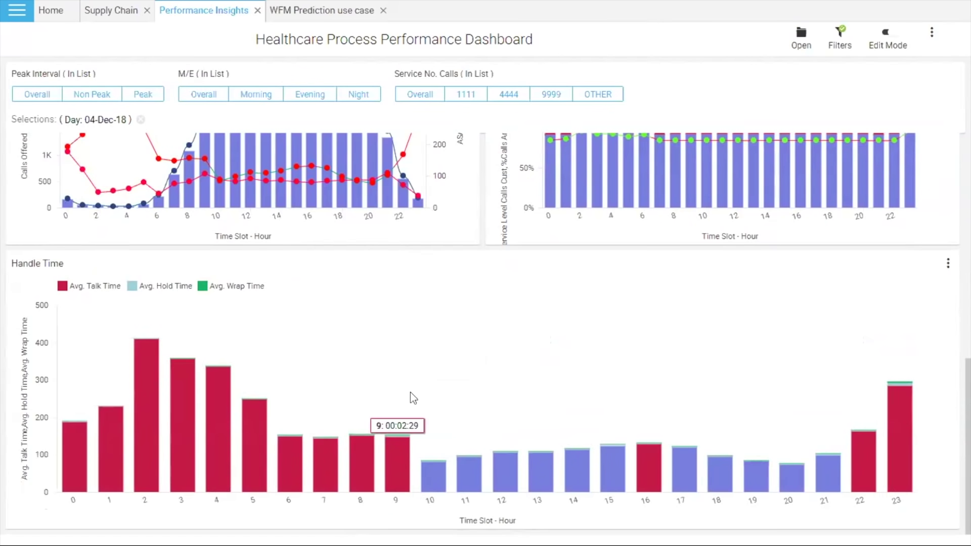
{"action": "scroll", "coordinate": [410, 393], "scroll_direction": "up", "scroll_amount": 4}
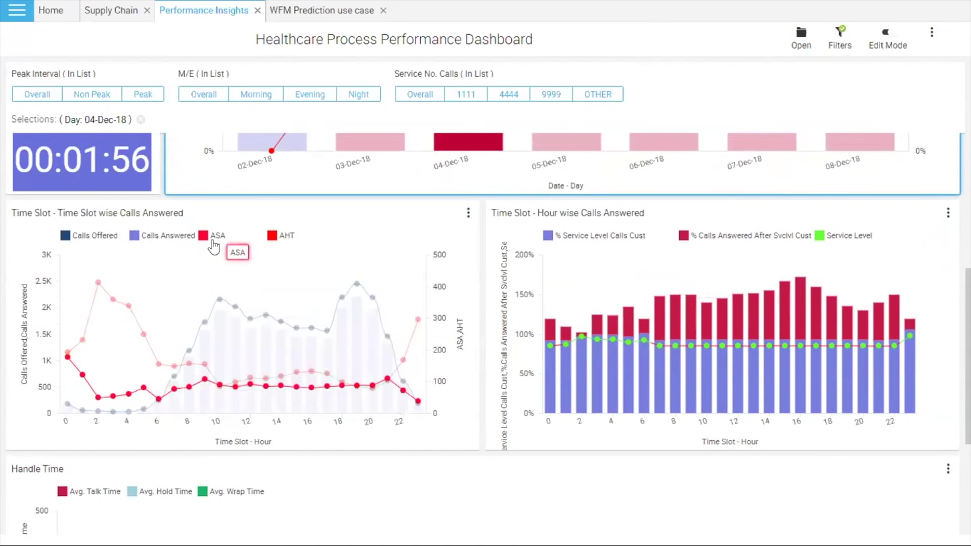
{"action": "scroll", "coordinate": [396, 252], "scroll_direction": "up", "scroll_amount": 6}
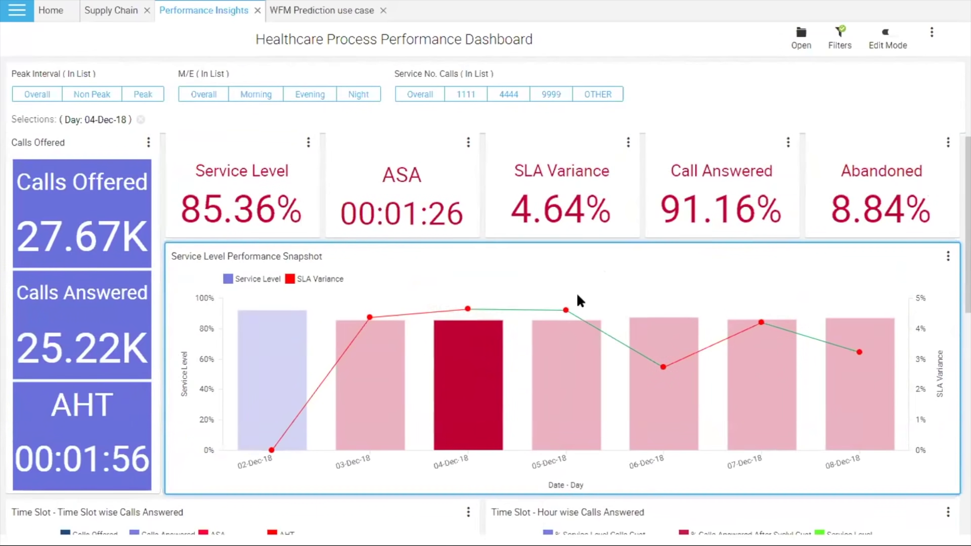
{"action": "mouse_move", "coordinate": [465, 385]}
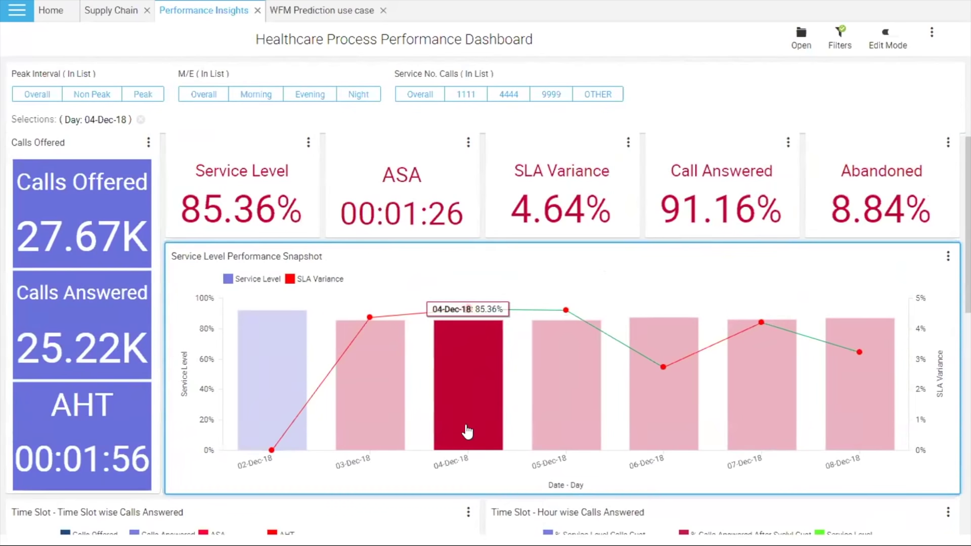
{"action": "scroll", "coordinate": [467, 431], "scroll_direction": "down", "scroll_amount": 6}
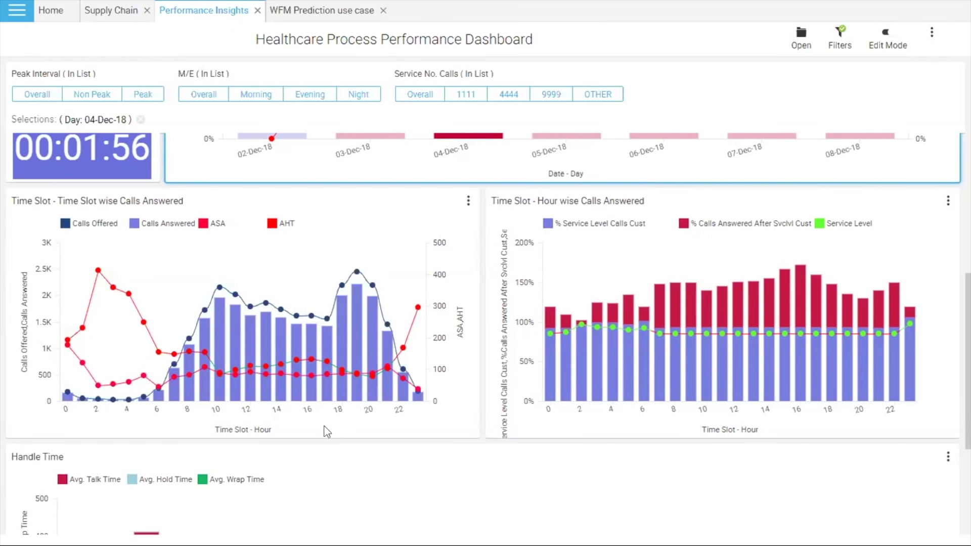
{"action": "mouse_move", "coordinate": [336, 395]}
{"action": "scroll", "coordinate": [337, 402], "scroll_direction": "up", "scroll_amount": 6}
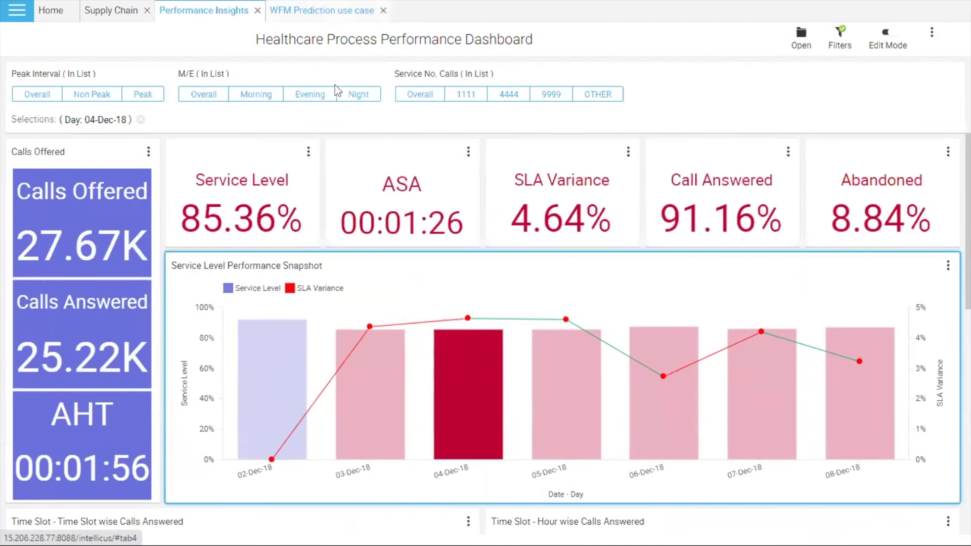
Step: Revisit the Supply Chain and Performance Insights dashboards and switch to the WFM Prediction use case dashboard
{"action": "left_click", "coordinate": [119, 14]}
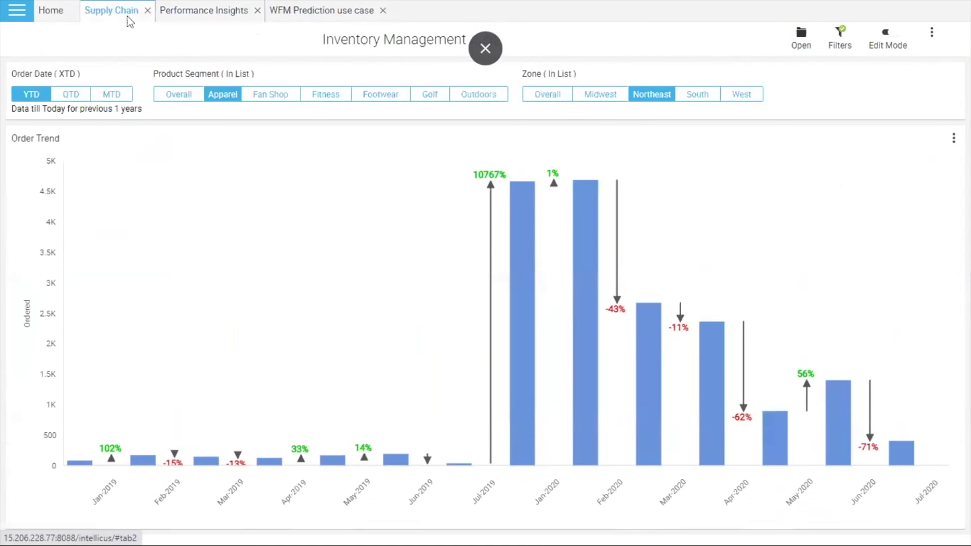
{"action": "left_click", "coordinate": [181, 16]}
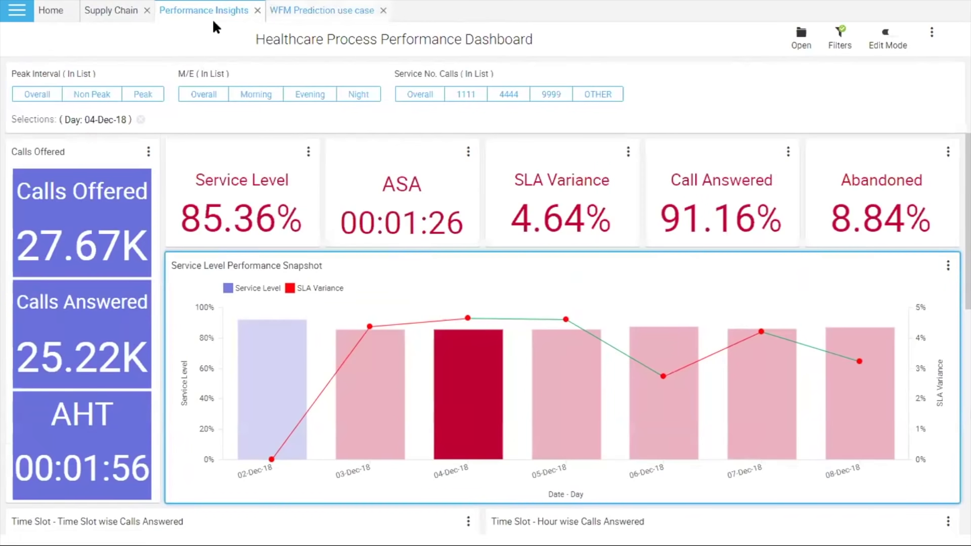
{"action": "left_click", "coordinate": [322, 12]}
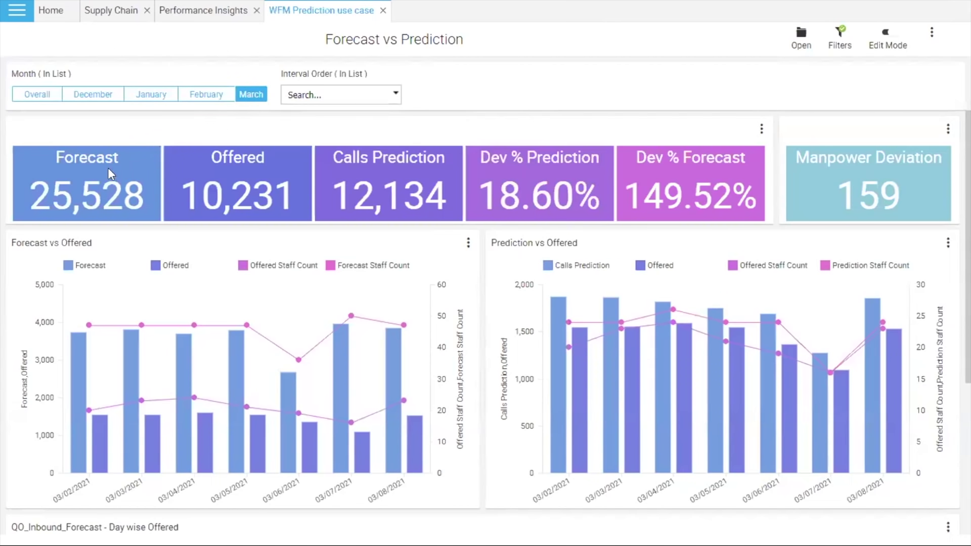
{"action": "left_click", "coordinate": [75, 203]}
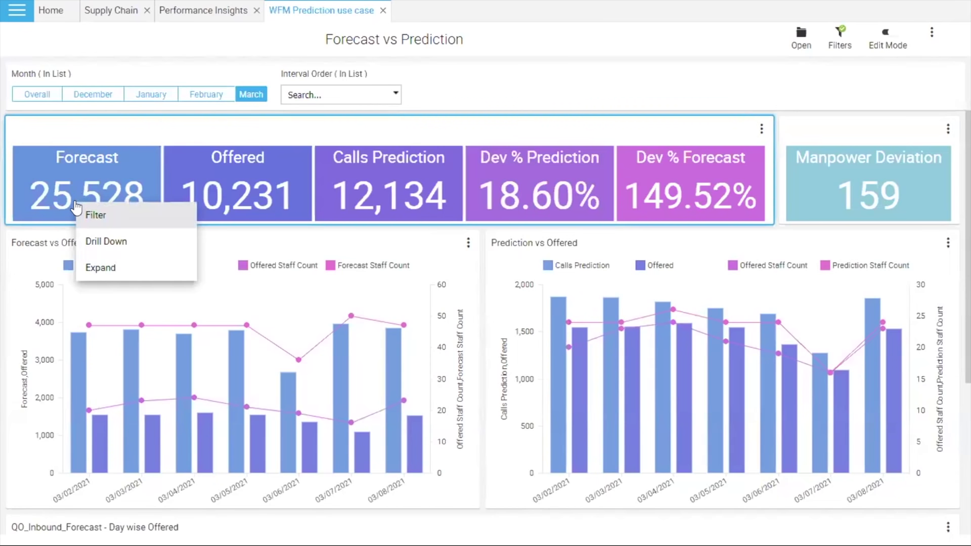
{"action": "left_click", "coordinate": [185, 137]}
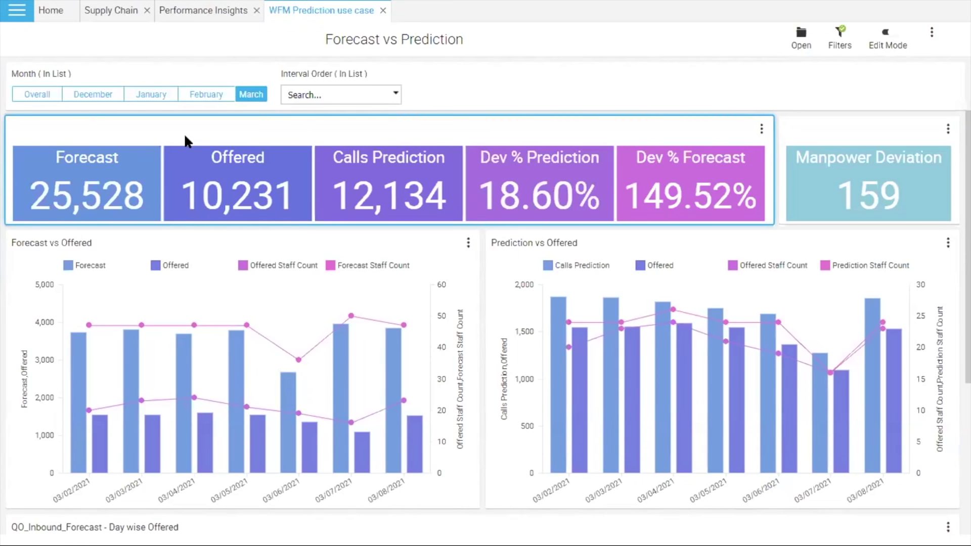
{"action": "left_click", "coordinate": [193, 167]}
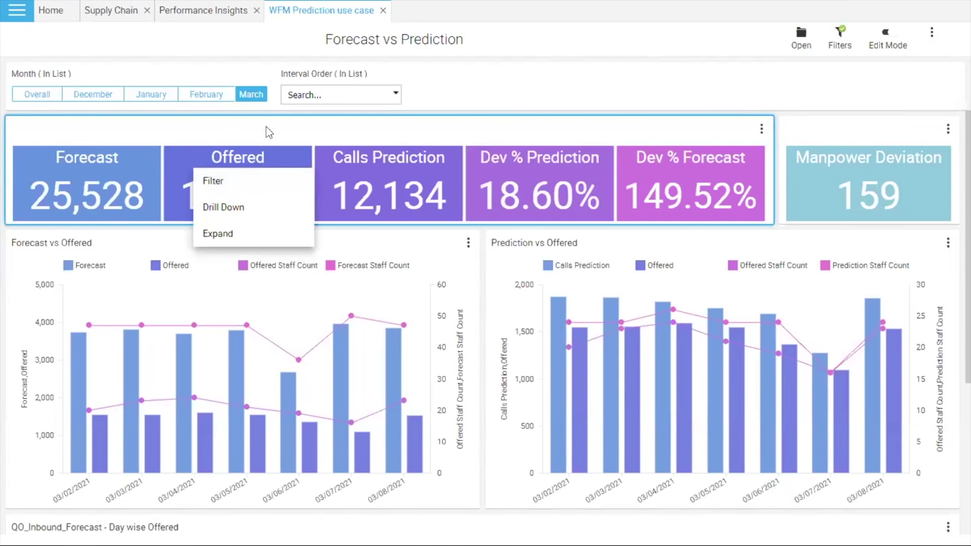
{"action": "left_click", "coordinate": [266, 127]}
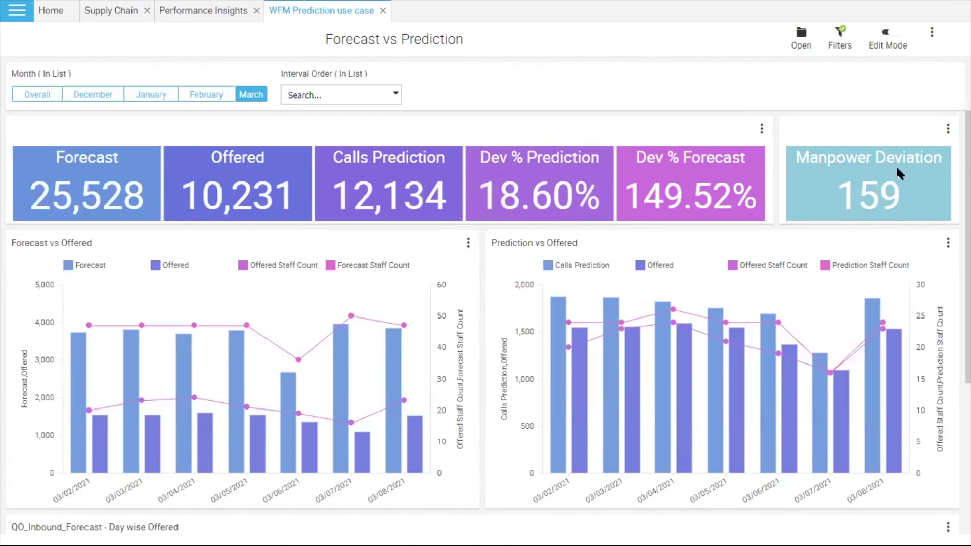
Step: Isolate the offered and forecast staff count lines in Forecast vs Offered, and the offered and prediction staff count lines in Prediction vs Offered
{"action": "left_click", "coordinate": [295, 268]}
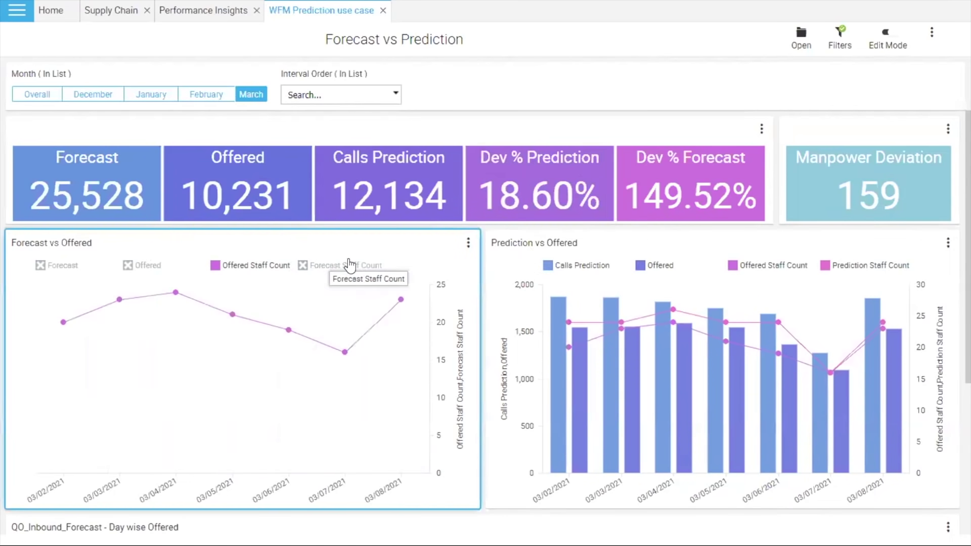
{"action": "left_click", "coordinate": [348, 264]}
{"action": "left_click", "coordinate": [758, 265]}
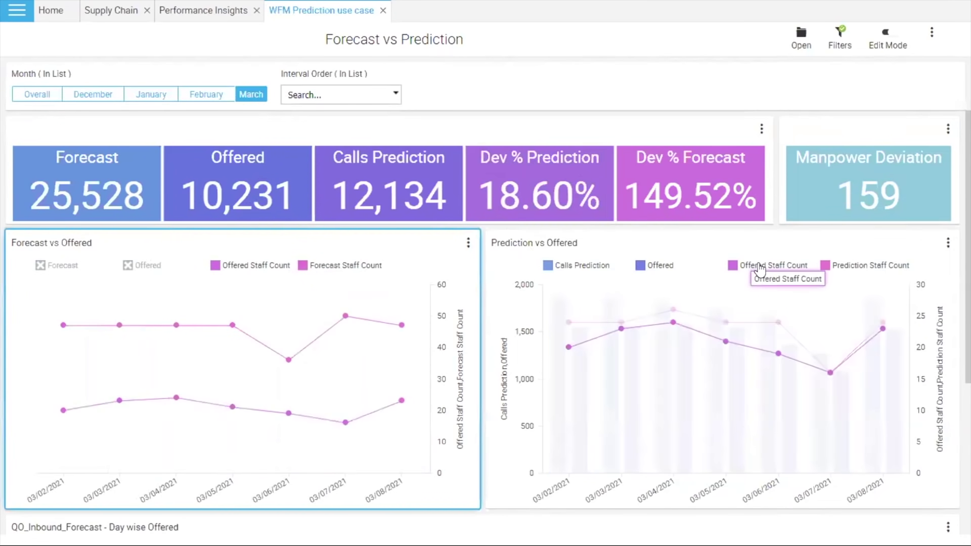
{"action": "left_click", "coordinate": [870, 270]}
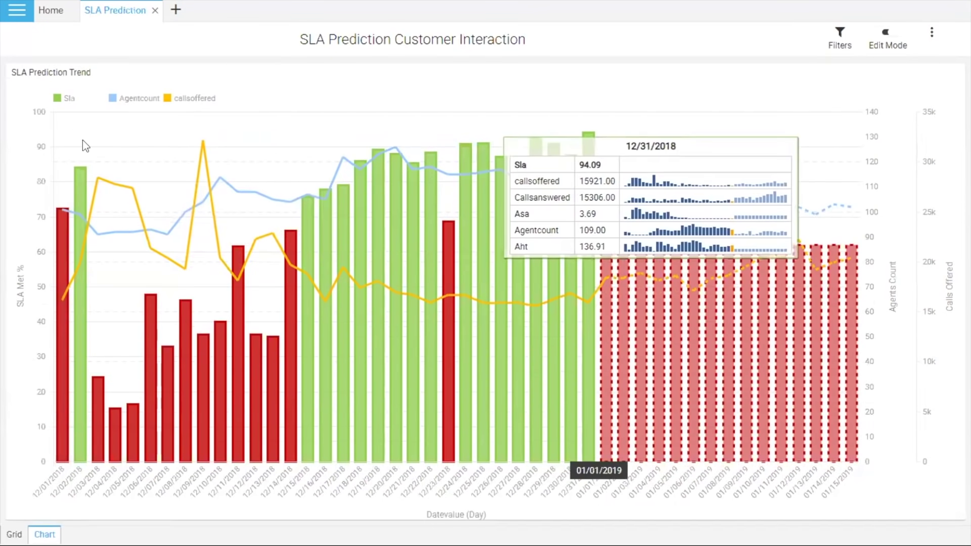
Step: Zoom the SLA Prediction Trend chart into December 2018 and into the 01/01/2019 to 01/15/2019 forecast, restoring the full range after each
{"action": "left_click_drag", "start_coordinate": [54, 121], "coordinate": [600, 132]}
{"action": "mouse_move", "coordinate": [824, 232]}
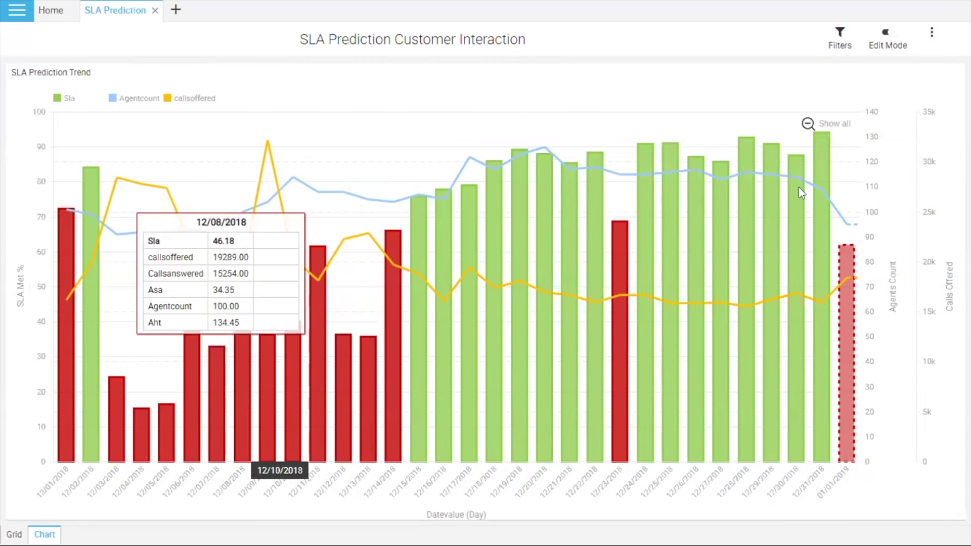
{"action": "left_click", "coordinate": [834, 123]}
{"action": "left_click_drag", "start_coordinate": [596, 167], "coordinate": [871, 161]}
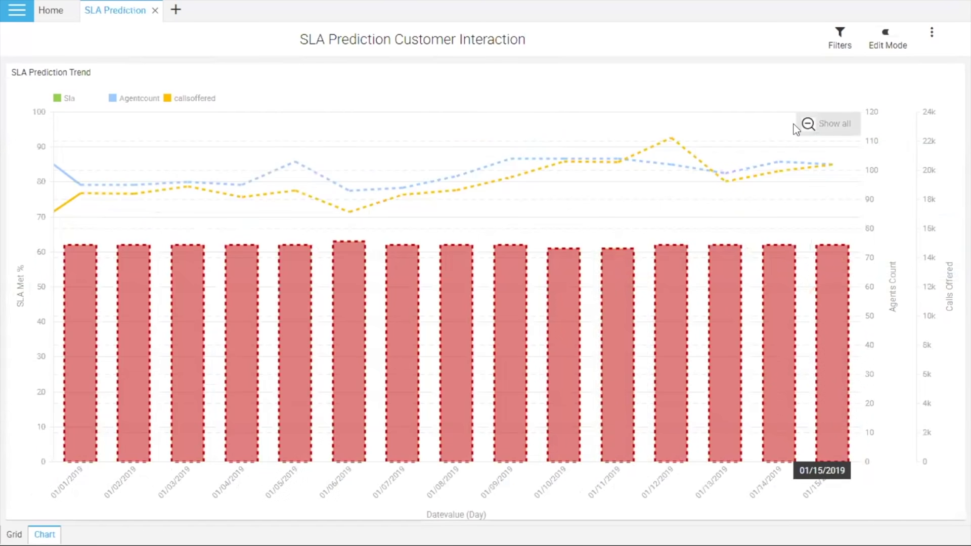
{"action": "left_click", "coordinate": [820, 123]}
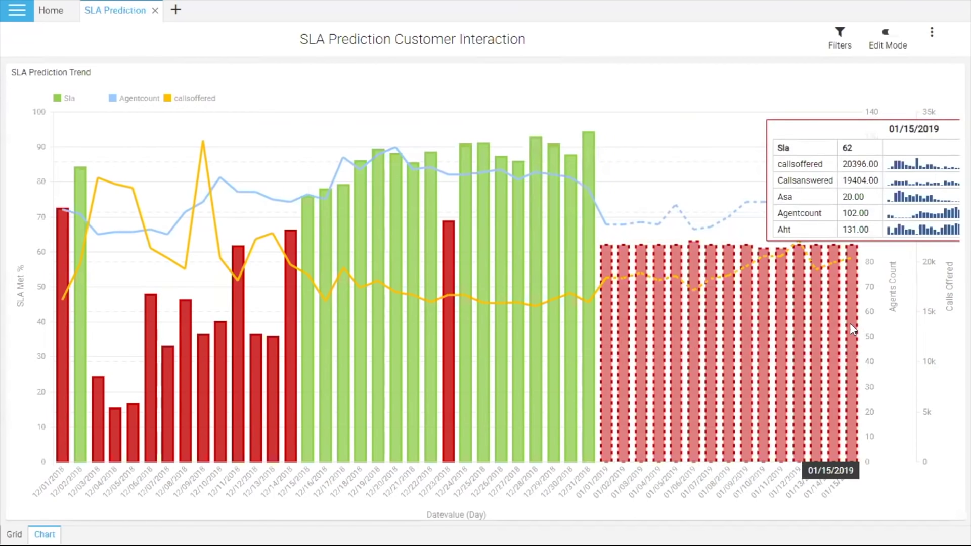
Step: Set the Agentcount What-If parameter to 40% and apply it to the SLA prediction
{"action": "left_click", "coordinate": [828, 47]}
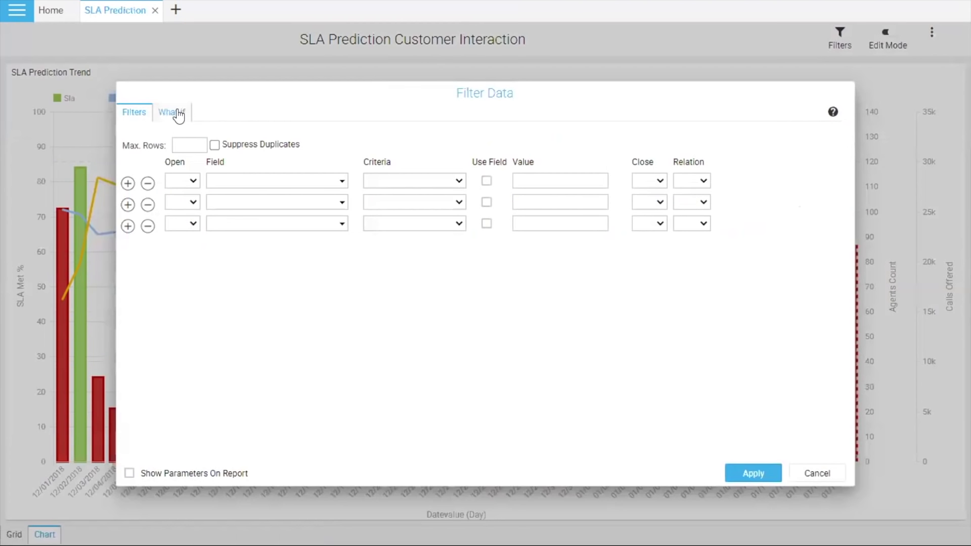
{"action": "left_click", "coordinate": [178, 113]}
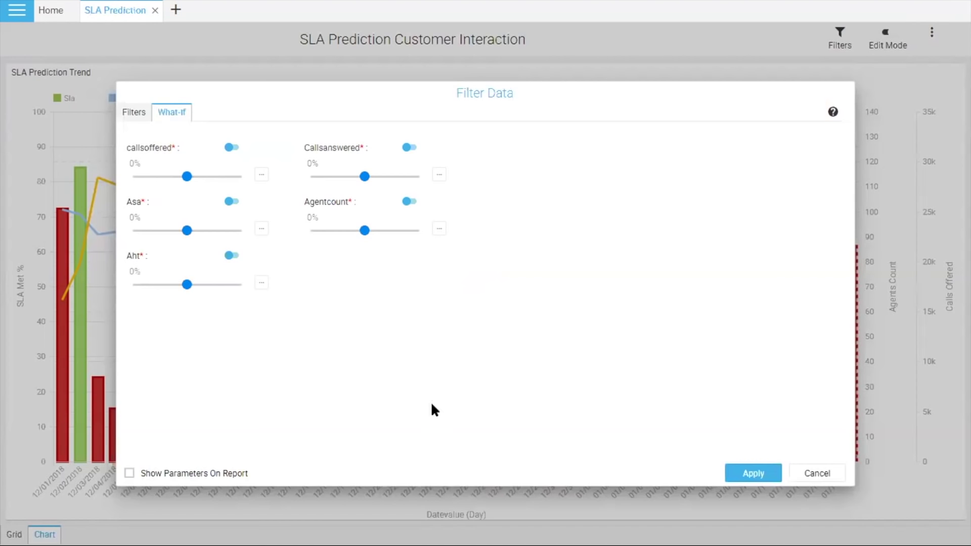
{"action": "left_click_drag", "start_coordinate": [364, 233], "coordinate": [387, 233]}
{"action": "mouse_move", "coordinate": [135, 228]}
{"action": "left_click", "coordinate": [745, 475]}
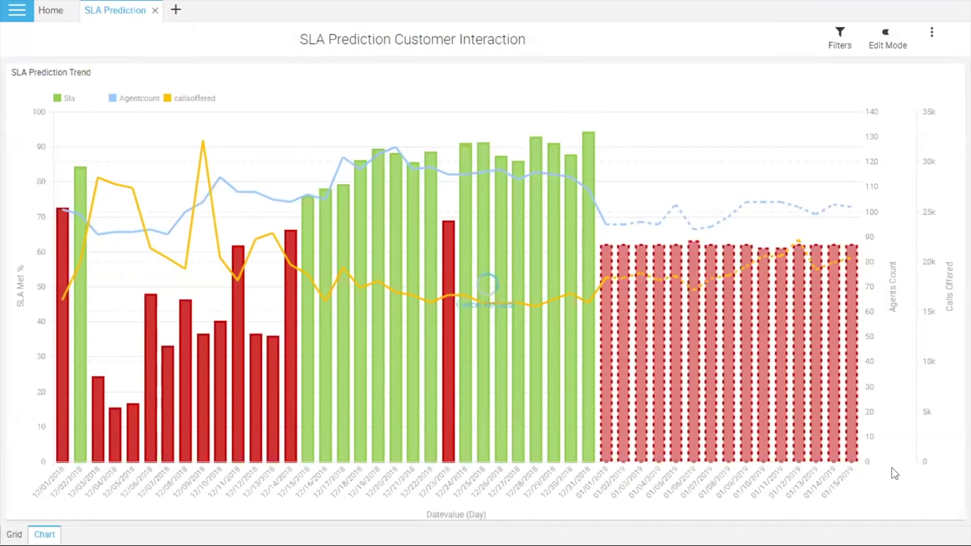
{"action": "mouse_move", "coordinate": [605, 360]}
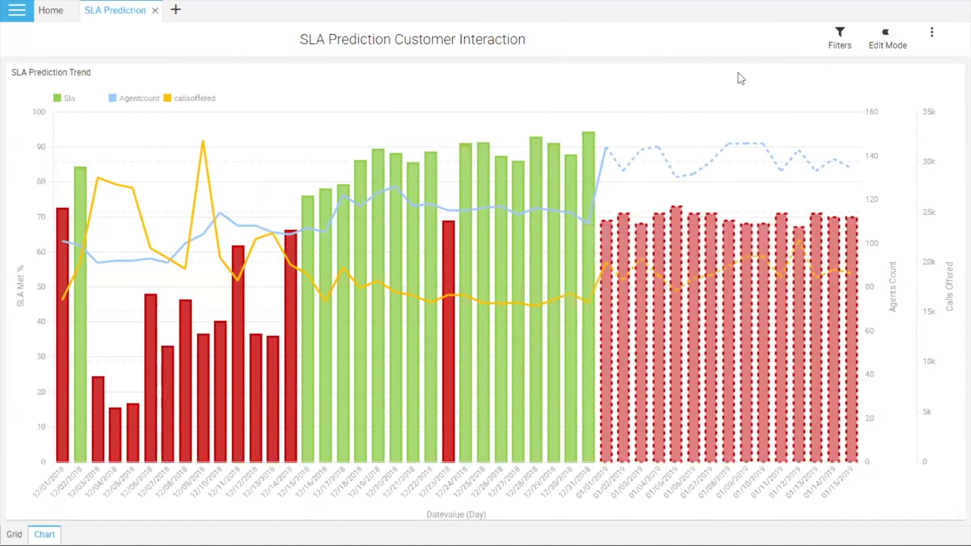
Step: Lower the Asa What-If parameter below 0%, apply it to the SLA prediction and inspect the 01/02/2019 forecast details
{"action": "left_click", "coordinate": [835, 43]}
{"action": "left_click", "coordinate": [169, 114]}
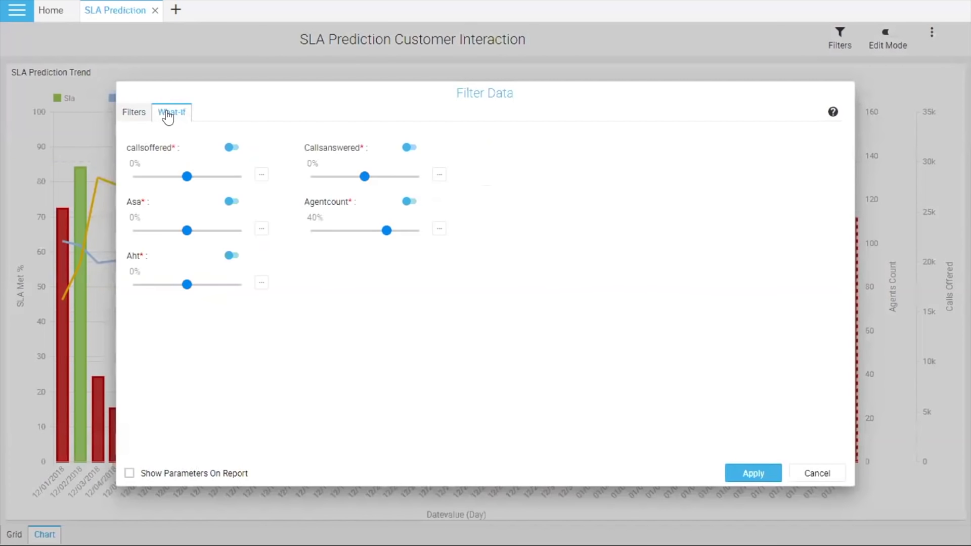
{"action": "left_click_drag", "start_coordinate": [185, 231], "coordinate": [173, 232]}
{"action": "left_click", "coordinate": [733, 472]}
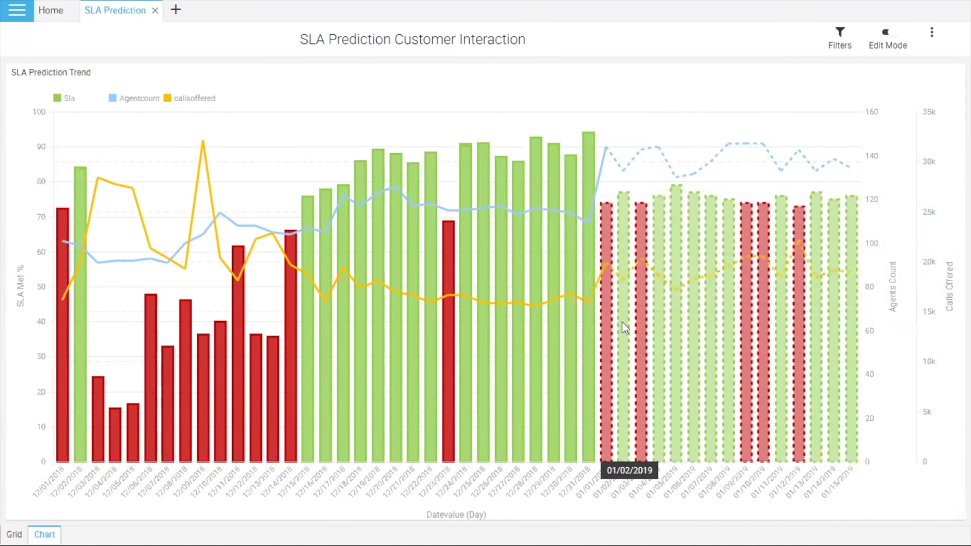
{"action": "mouse_move", "coordinate": [622, 322]}
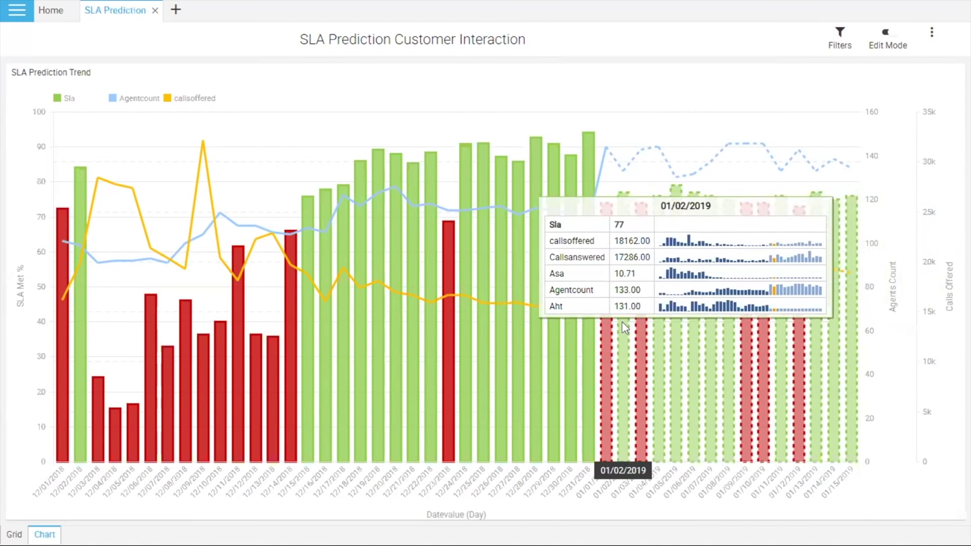